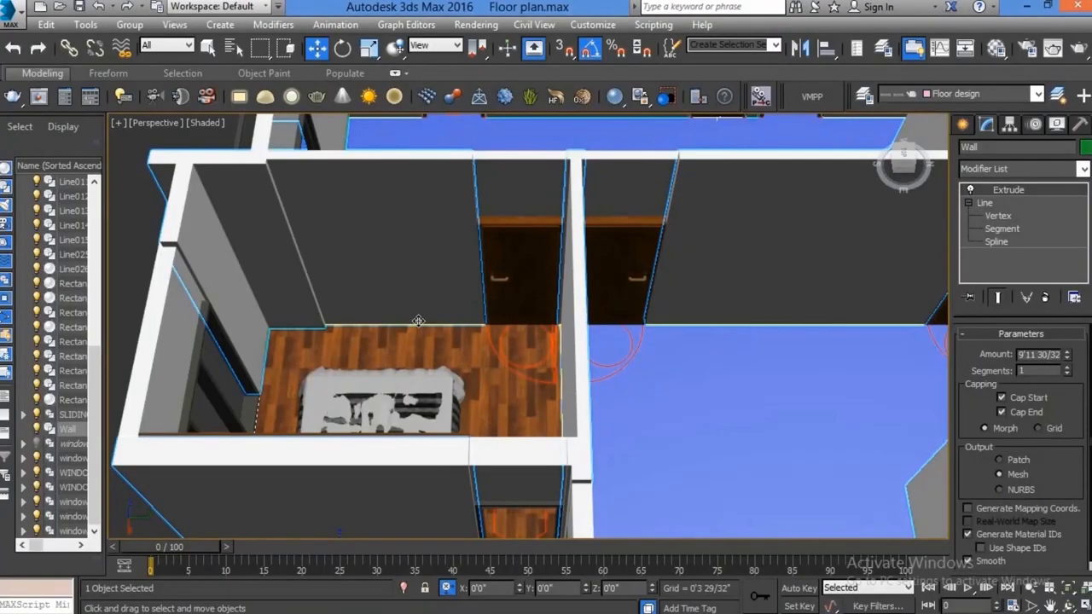
- Switch to the Top view in wireframe and zoom in on the wall beside the bed
key("t")
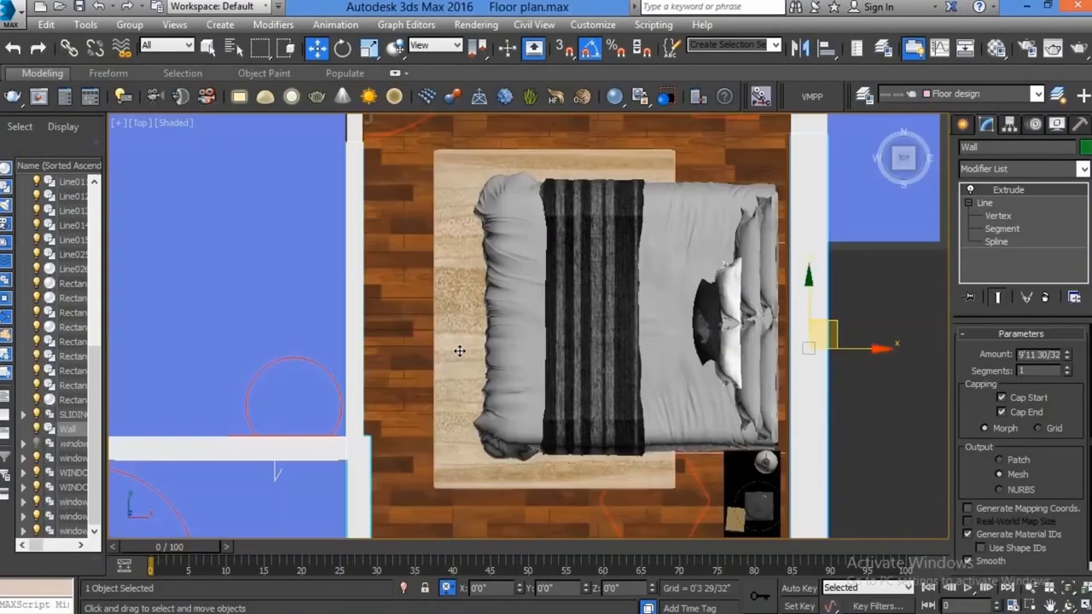
key("z")
scroll(512, 324, "up", 5)
scroll(538, 299, "up", 3)
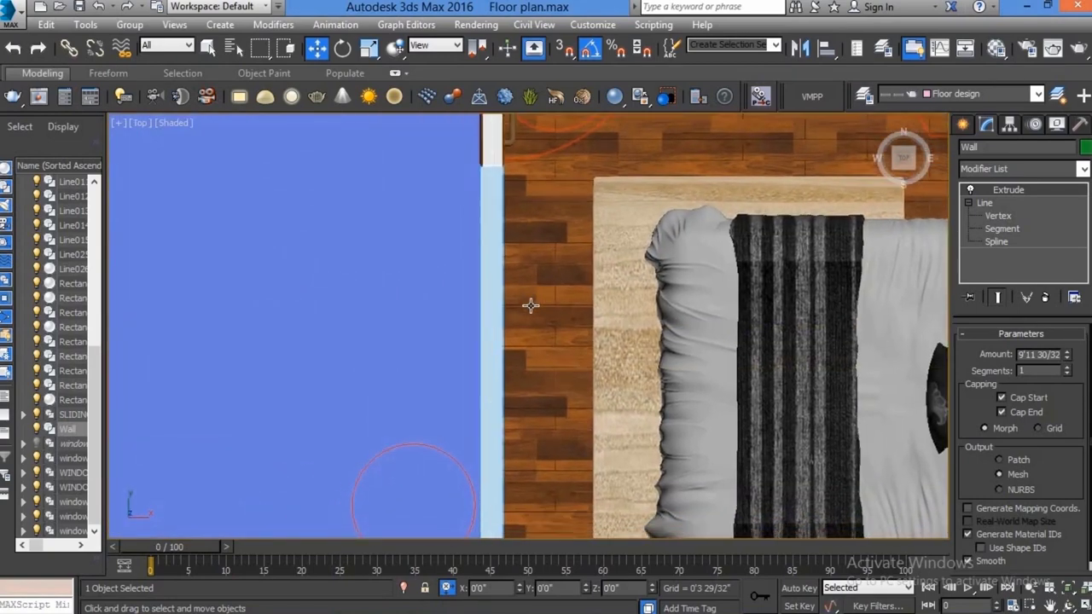
key("F3")
middle_click_drag(536, 323, 556, 285)
scroll(518, 330, "up", 3)
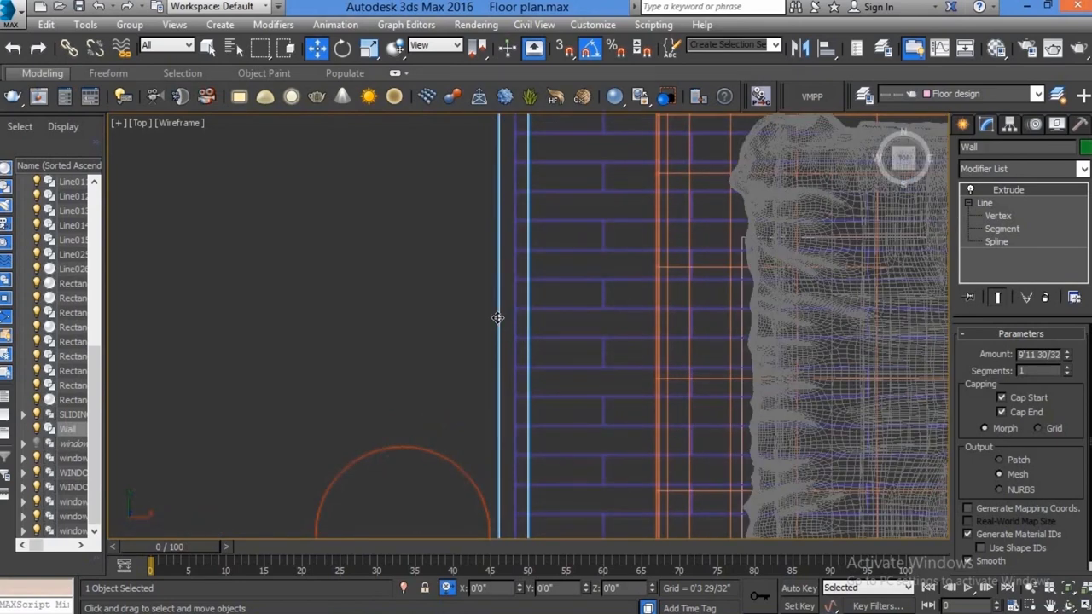
- Isolate the walls, zoom in closer, and bring up the Create panel
key("alt+q")
scroll(580, 451, "up", 2)
scroll(524, 441, "up", 2)
scroll(576, 388, "up", 3)
scroll(576, 388, "up", 3)
left_click(967, 126)
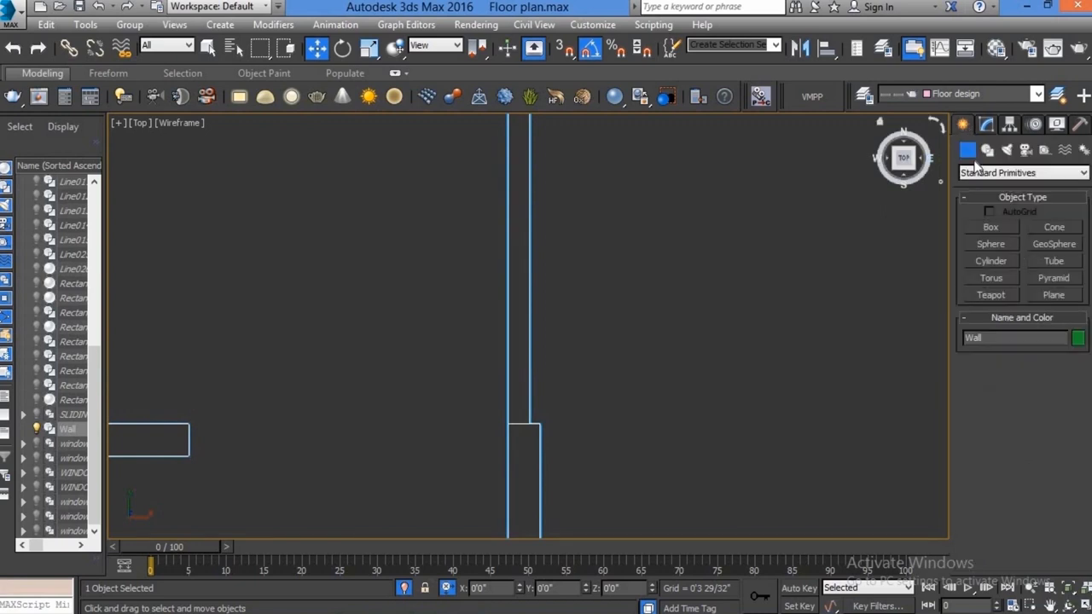
- With snaps on, draw a line from the wall's top end to its bottom end
left_click(987, 150)
left_click(990, 240)
middle_click_drag(768, 362, 733, 381)
scroll(732, 381, "down", 1)
middle_click_drag(496, 205, 470, 196)
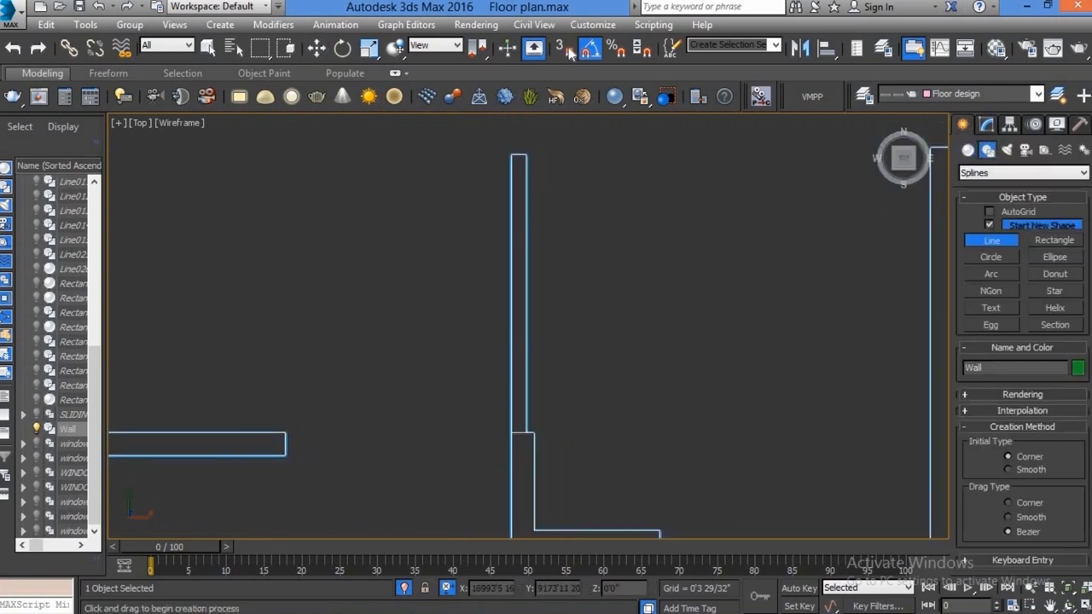
key("s")
left_click(526, 156)
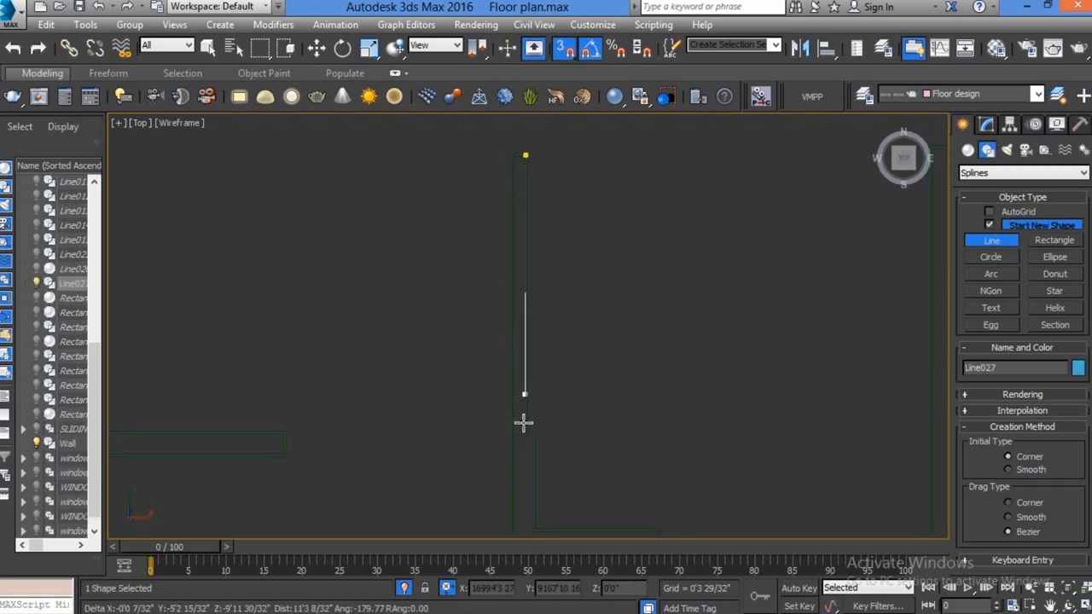
left_click(599, 368)
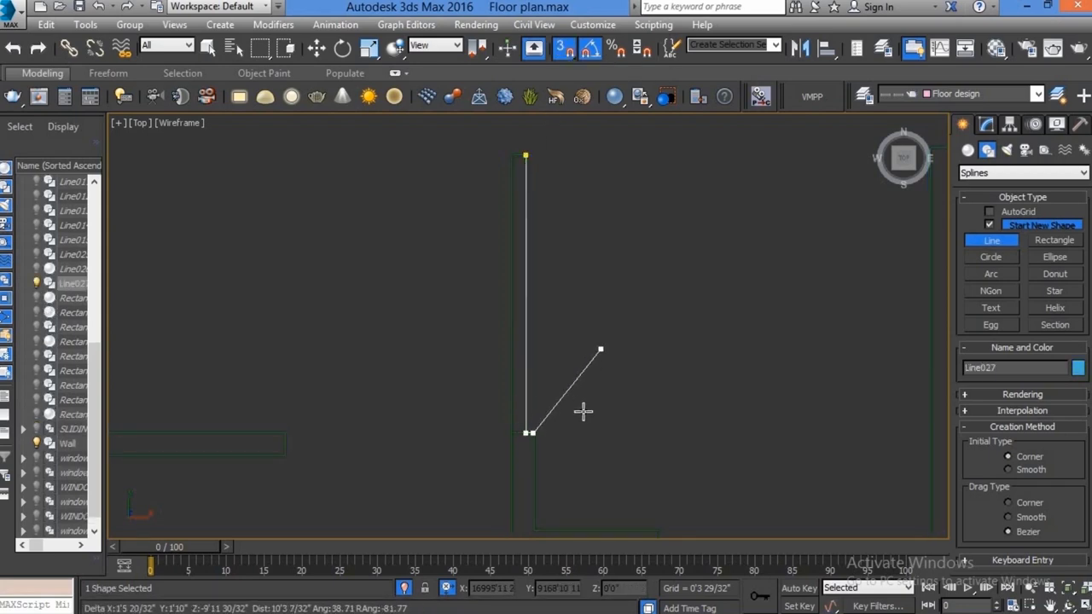
right_click(602, 391)
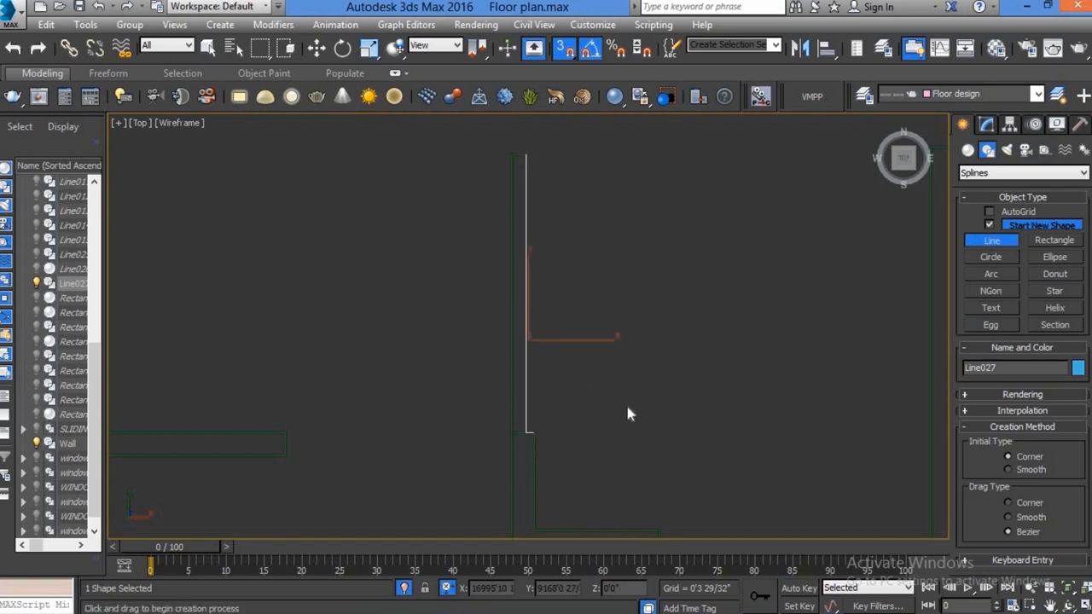
right_click(627, 403)
- Outline the new spline at Spline level with a 0.5 width and return to shaded view
left_click(985, 126)
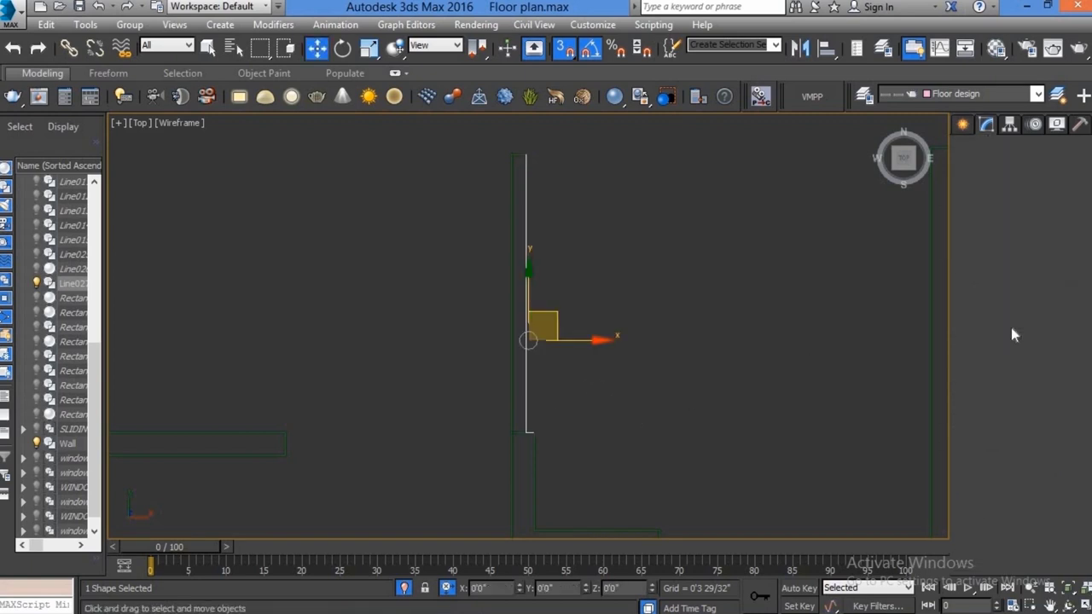
left_click(983, 228)
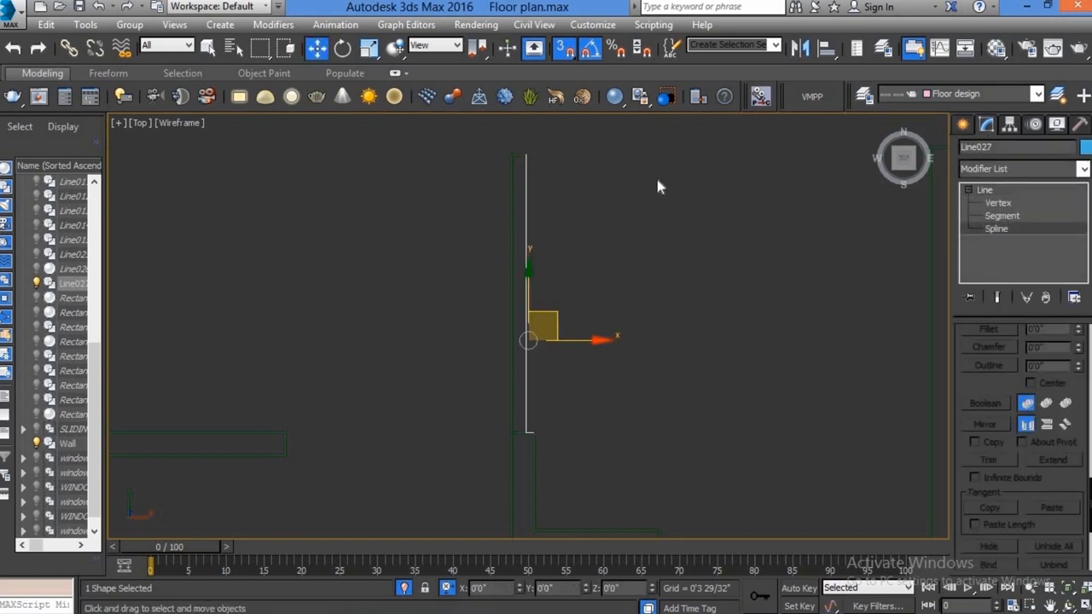
left_click_drag(656, 174, 468, 482)
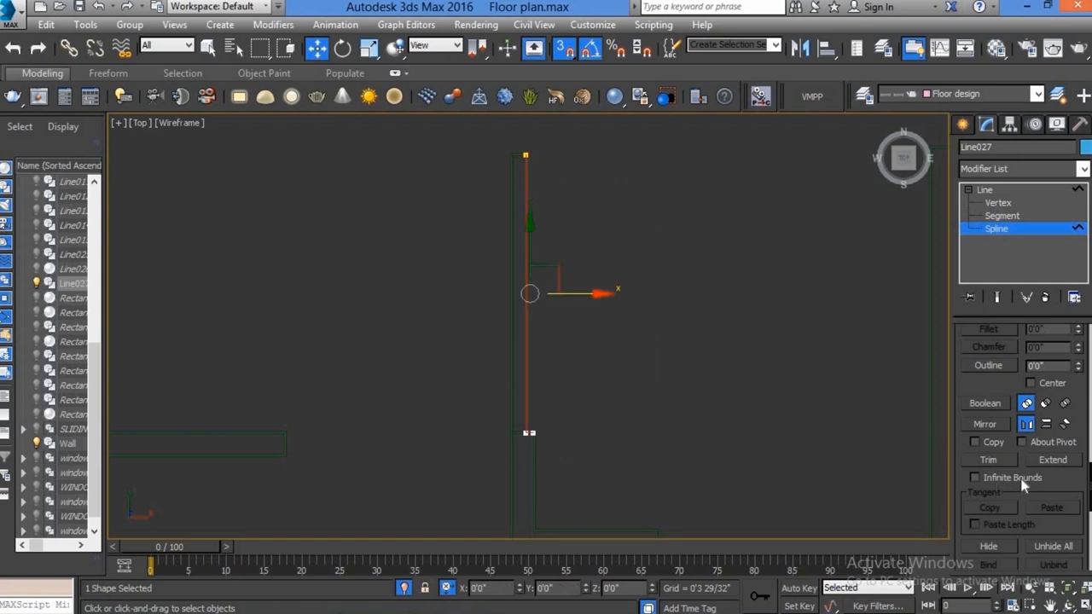
left_click(988, 365)
scroll(588, 380, "up", 2)
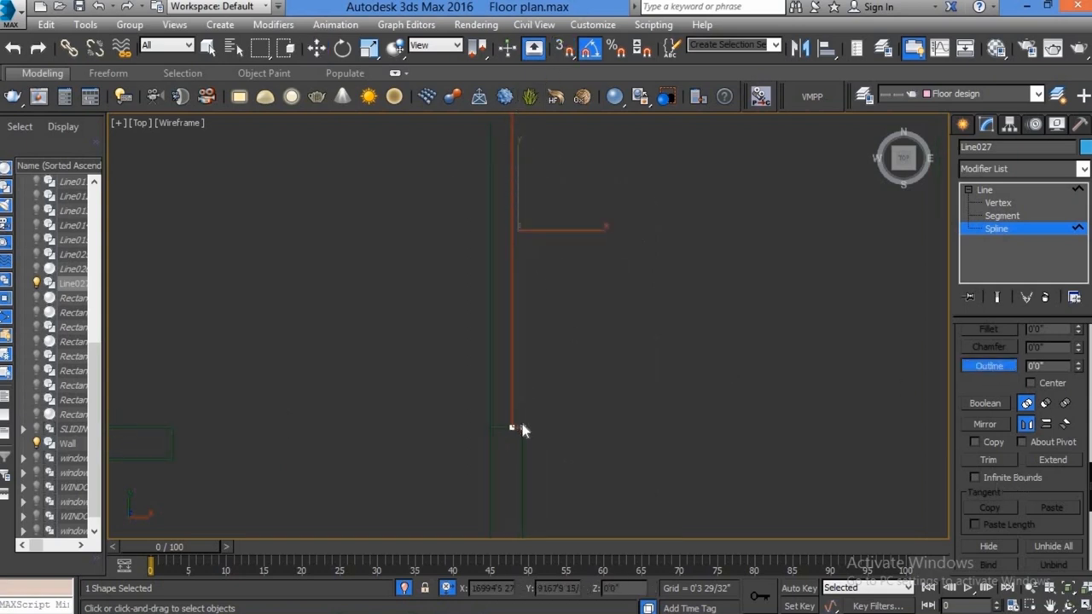
right_click(937, 362)
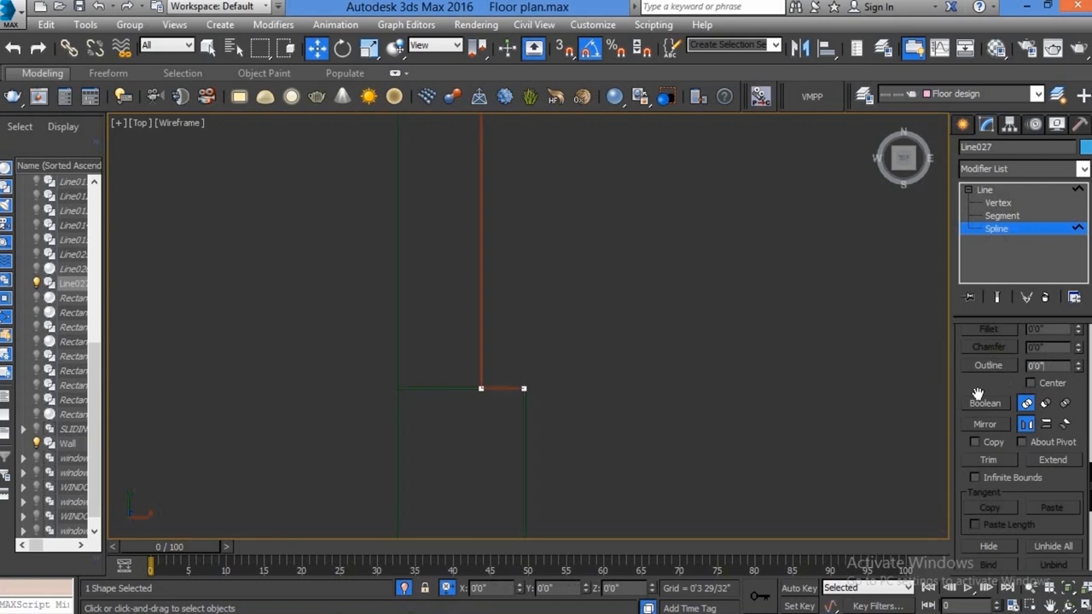
type(".5")
key("Return")
right_click(495, 367)
left_click(499, 352)
key("F3")
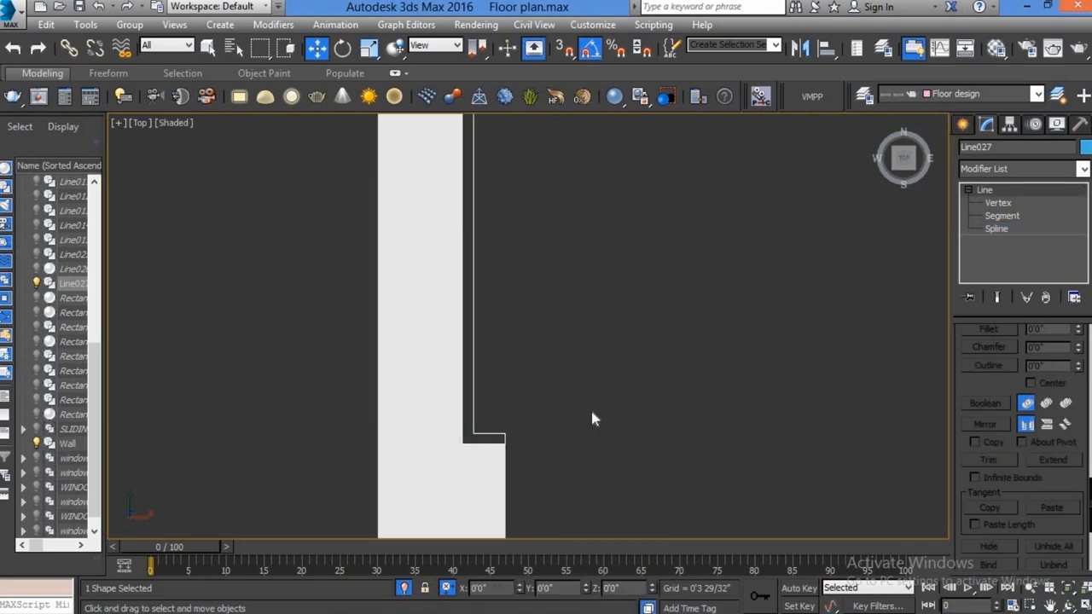
- In Perspective view, set the strip's absolute Z position to 0
key("p")
mouse_move(587, 461)
middle_mouse_down("alt")
mouse_move(573, 378)
mouse_move(572, 405)
mouse_move(452, 598)
middle_mouse_up("alt")
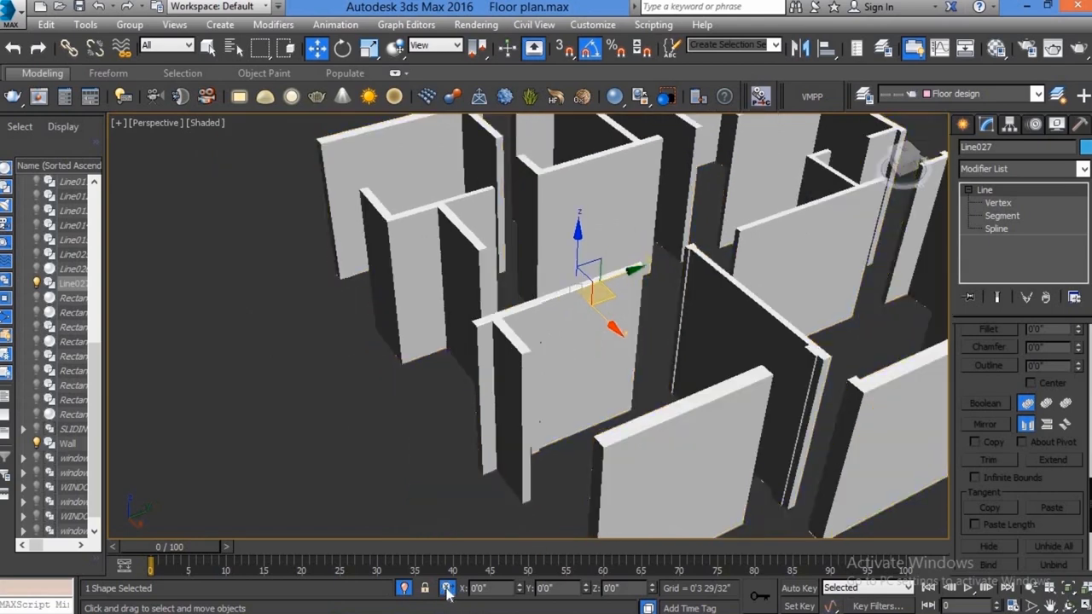
left_click(446, 590)
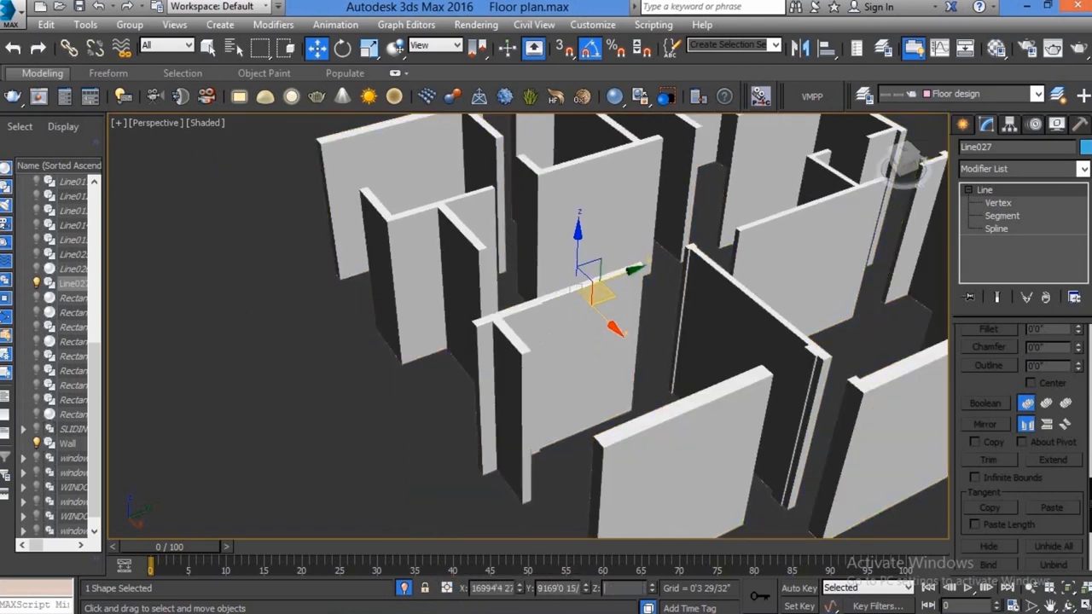
type("0")
key("Return")
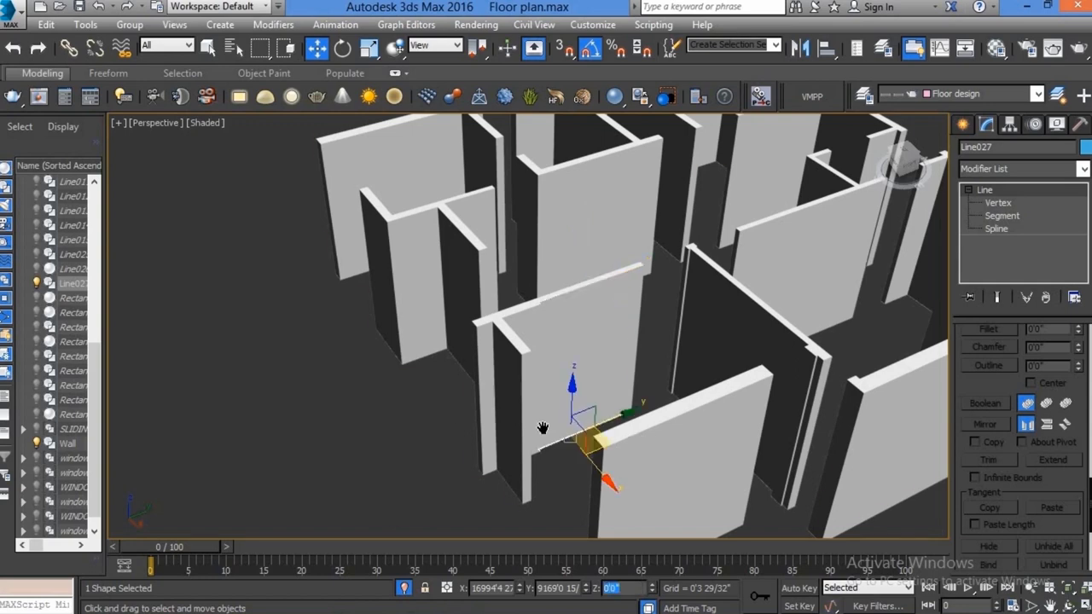
scroll(543, 428, "up", 3)
scroll(543, 427, "up", 3)
scroll(543, 427, "up", 2)
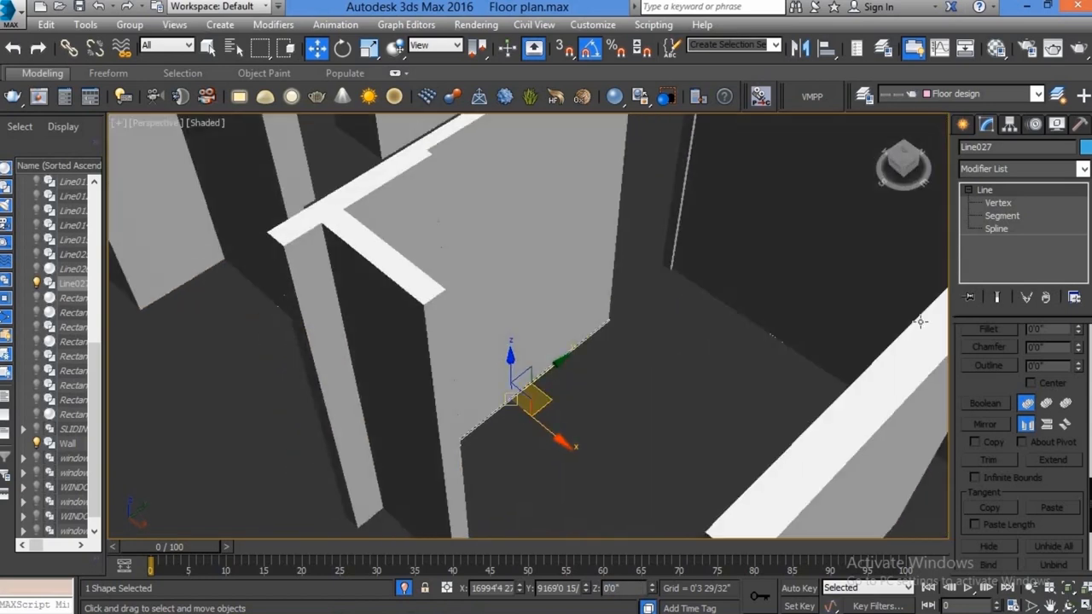
- Add an Extrude modifier to the strip shape
left_click(981, 169)
type("ex")
key("Return")
middle_click_drag(519, 342, 580, 367, "alt")
type("2'")
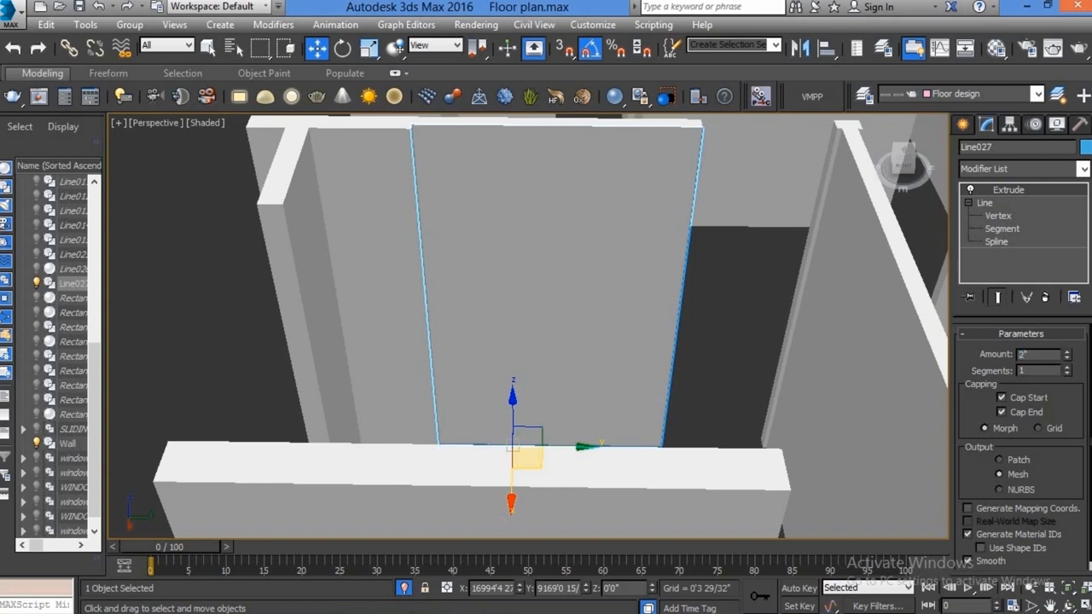
- Set the Extrude amount to about 2' and Shift-drag the slab upward to copy it
key("Return")
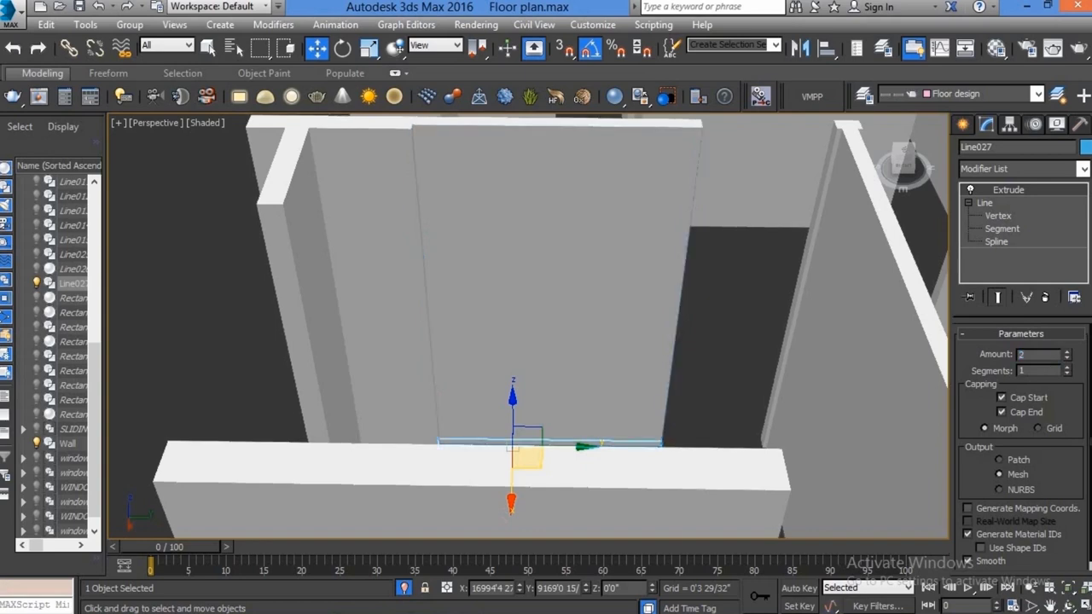
mouse_move(548, 378)
middle_mouse_down("alt")
mouse_move(524, 461)
mouse_move(483, 435)
mouse_move(464, 438)
mouse_move(474, 413)
mouse_move(519, 461)
mouse_move(544, 531)
mouse_move(546, 520)
middle_mouse_up("alt")
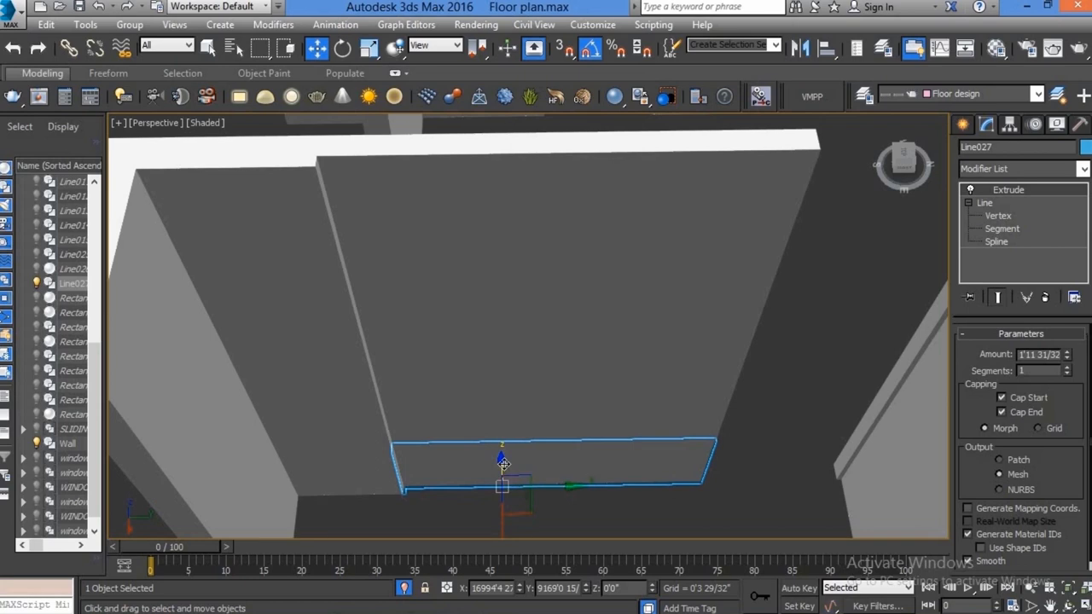
left_click_drag(497, 420, 516, 295, "shift")
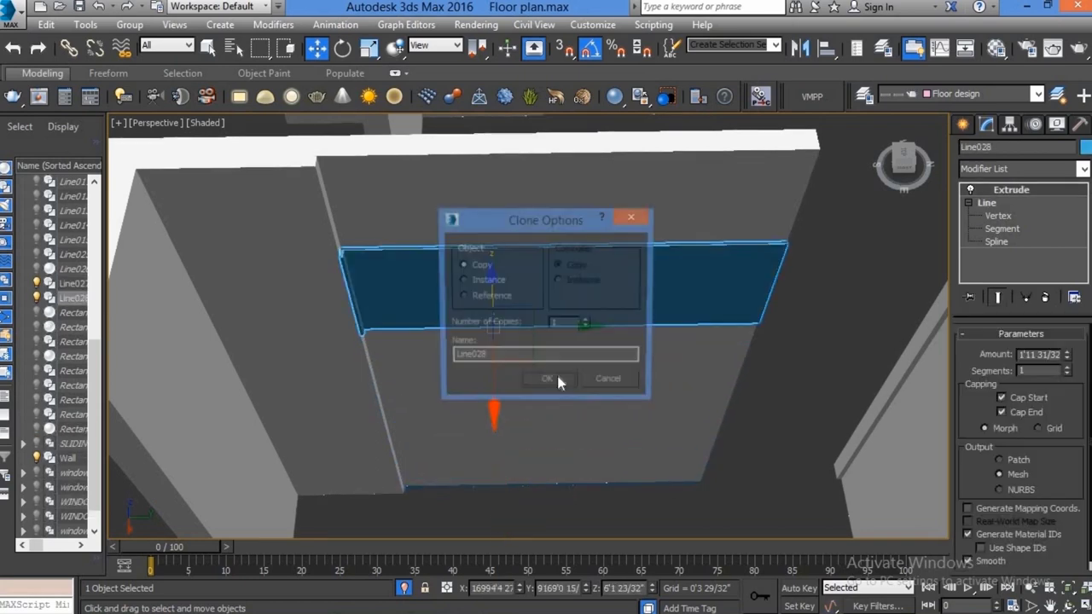
- Accept the Line028 copy and snap it up to the wall top in Front view
left_click(552, 383)
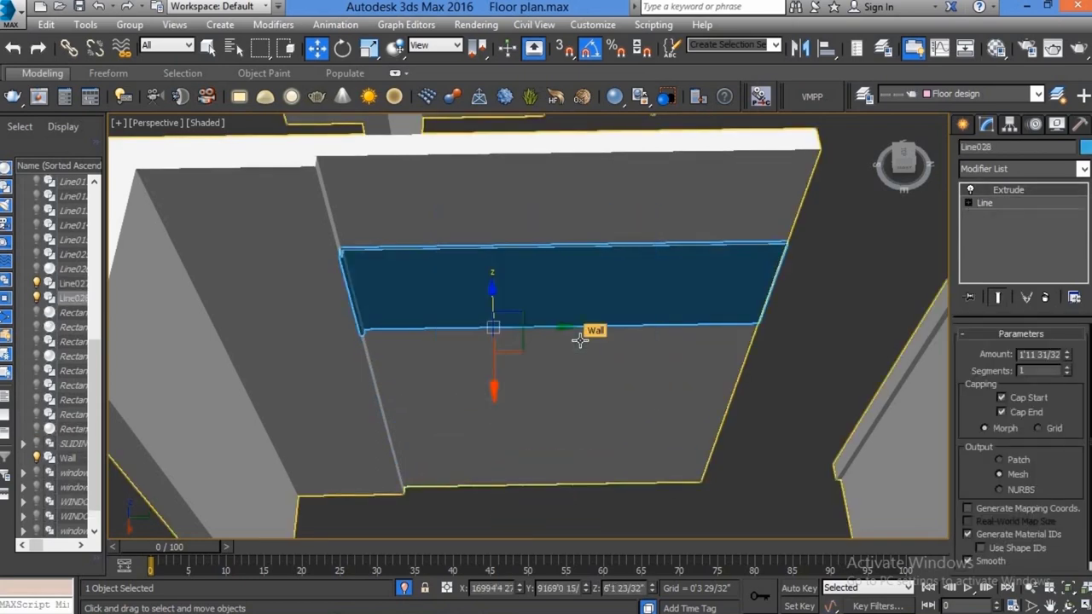
key("f")
key("F3")
scroll(596, 429, "up", 2)
scroll(598, 422, "up", 2)
key("s")
scroll(595, 444, "down", 4)
left_click_drag(593, 419, 585, 337)
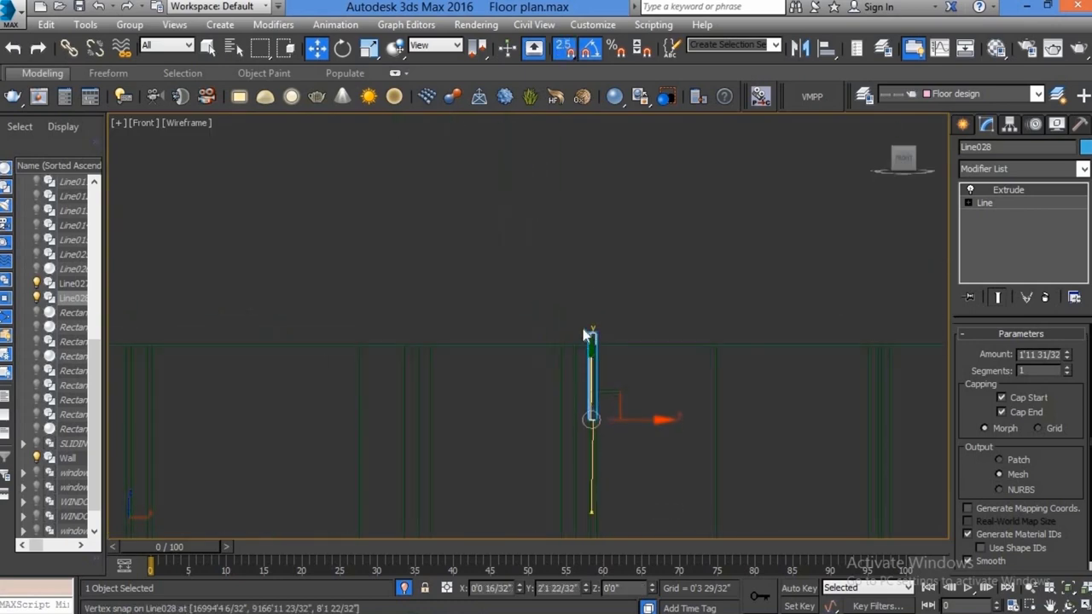
left_click_drag(585, 337, 587, 356)
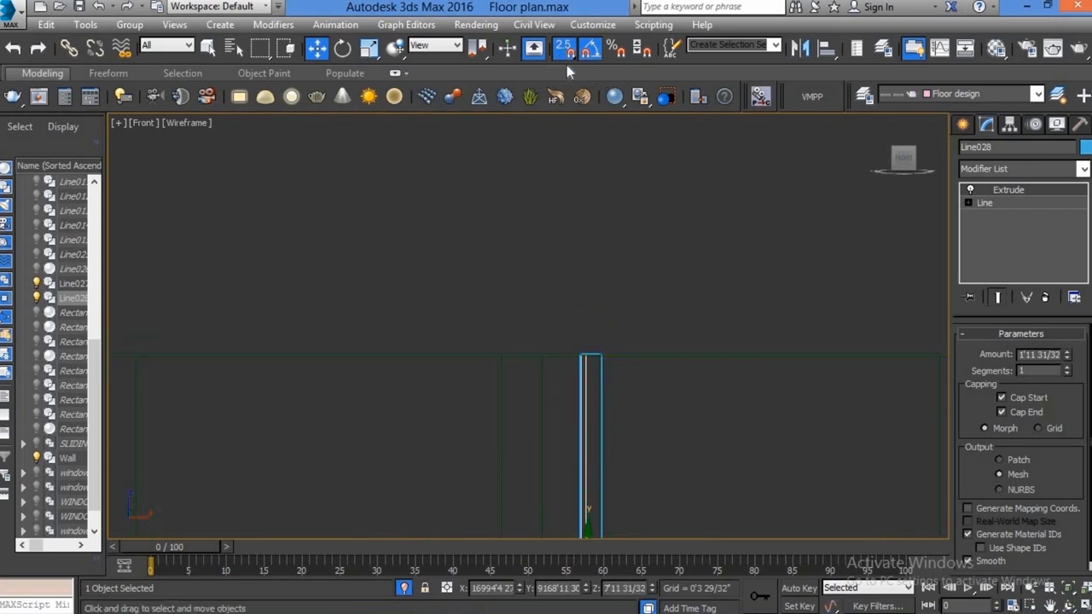
left_click_drag(569, 53, 565, 123)
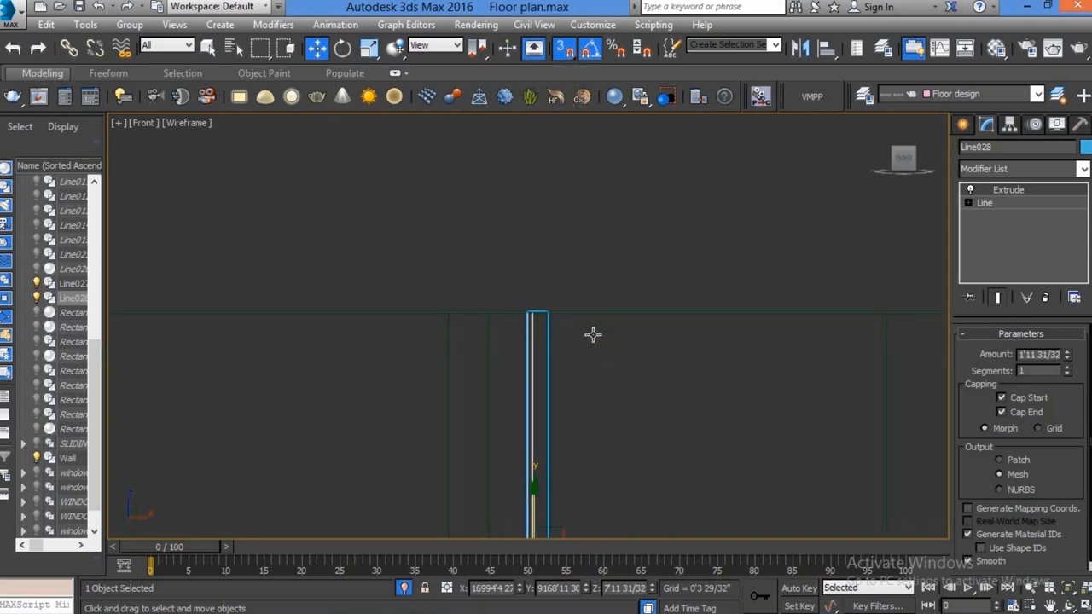
- Return to shaded Perspective view and select both panels
key("F3")
key("p")
mouse_move(546, 427)
middle_mouse_down("alt")
mouse_move(503, 441)
mouse_move(480, 310)
mouse_move(509, 380)
mouse_move(529, 382)
mouse_move(573, 319)
mouse_move(512, 356)
mouse_move(544, 380)
mouse_move(535, 391)
mouse_move(589, 403)
mouse_move(634, 390)
mouse_move(618, 385)
middle_mouse_up("alt")
scroll(532, 395, "down", 5)
left_click(602, 386, "ctrl")
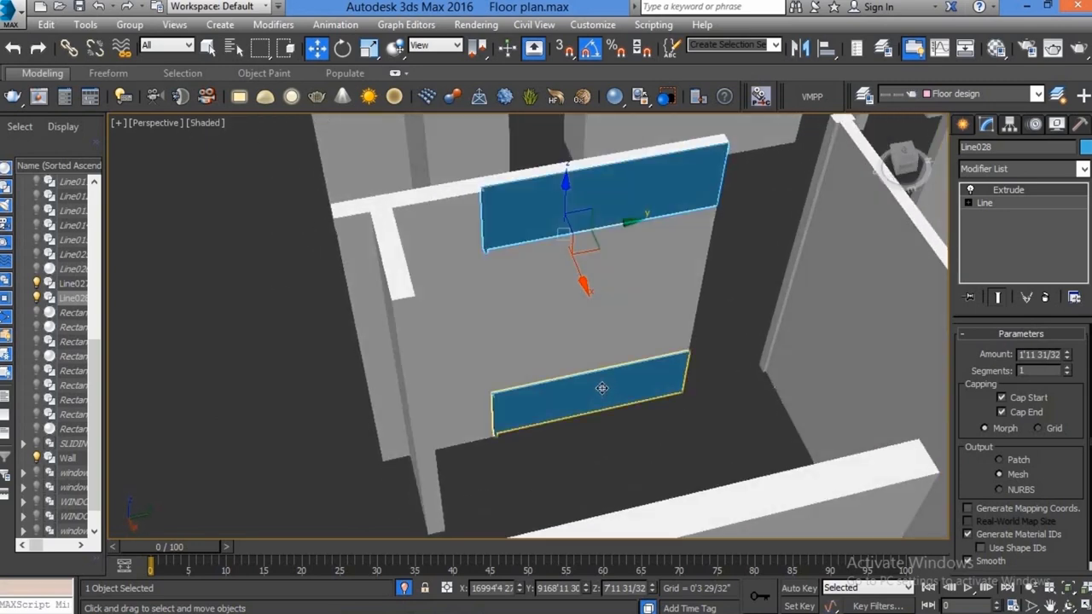
- Isolate both panels and assign the dfw wood material to the top and bottom panels
mouse_move(566, 400)
middle_mouse_down("alt")
mouse_move(707, 419)
mouse_move(717, 396)
mouse_move(554, 366)
mouse_move(670, 351)
middle_mouse_up("alt")
key("alt+q")
key("m")
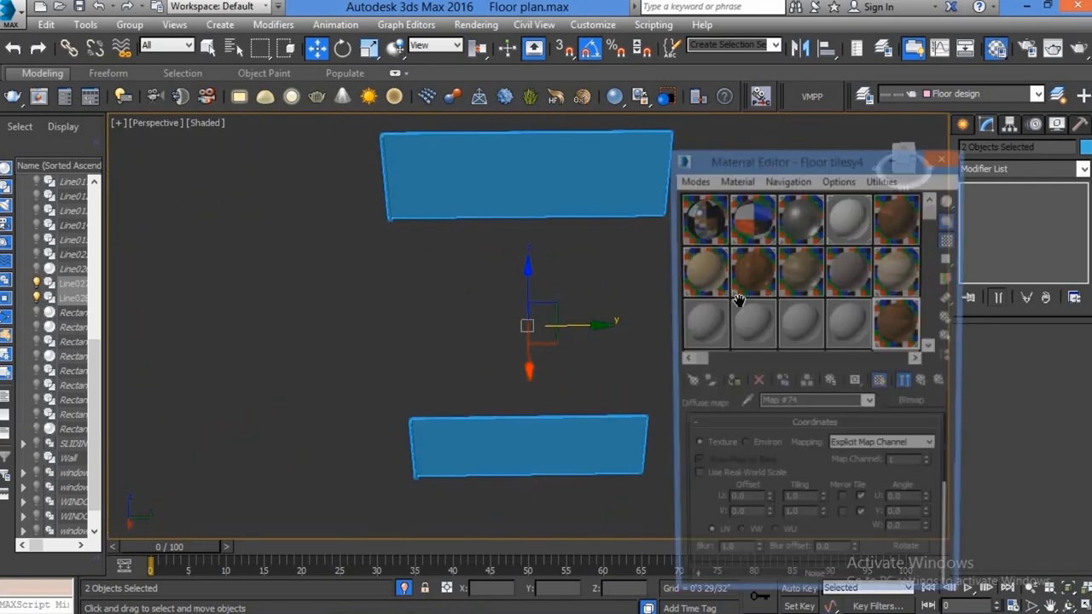
left_click(696, 262)
left_click(589, 192)
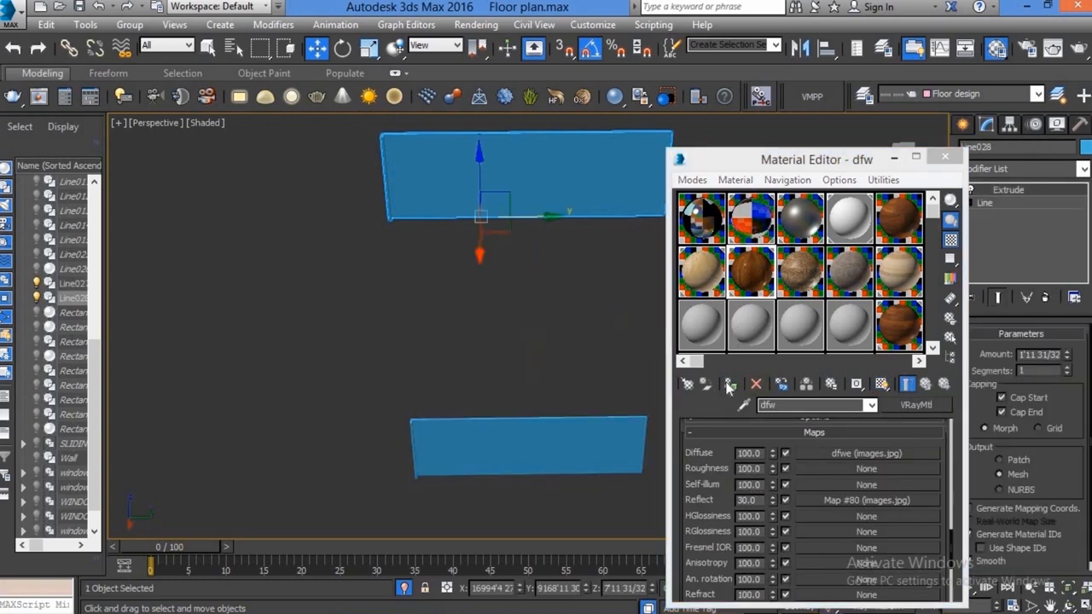
left_click(729, 384)
left_click(529, 445)
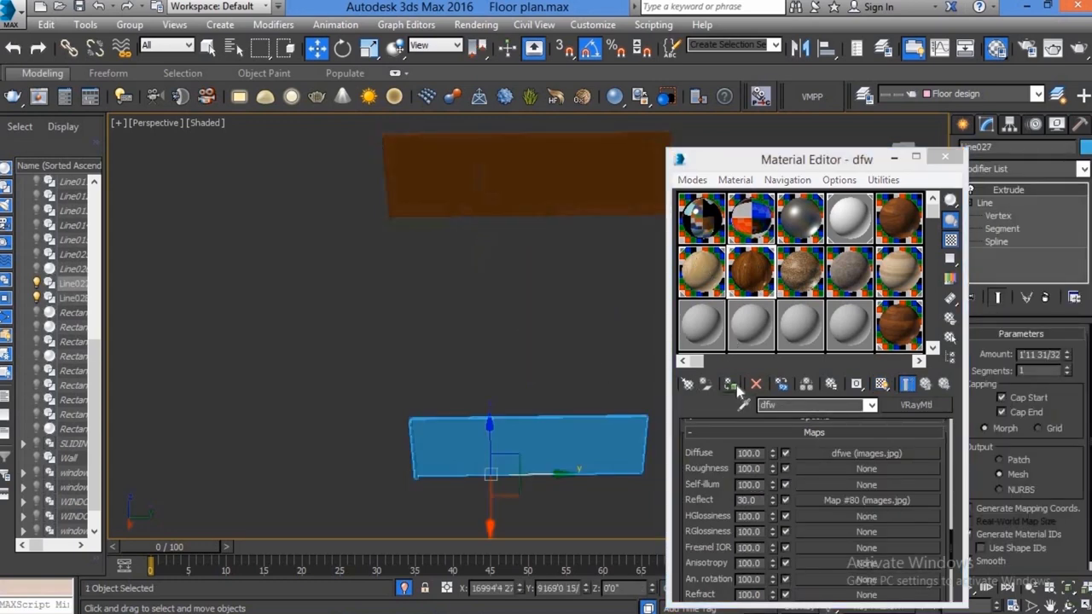
left_click(729, 384)
left_click(1012, 170)
- Add a UVW Map modifier with Box mapping to the bottom panel
key("t")
key("u")
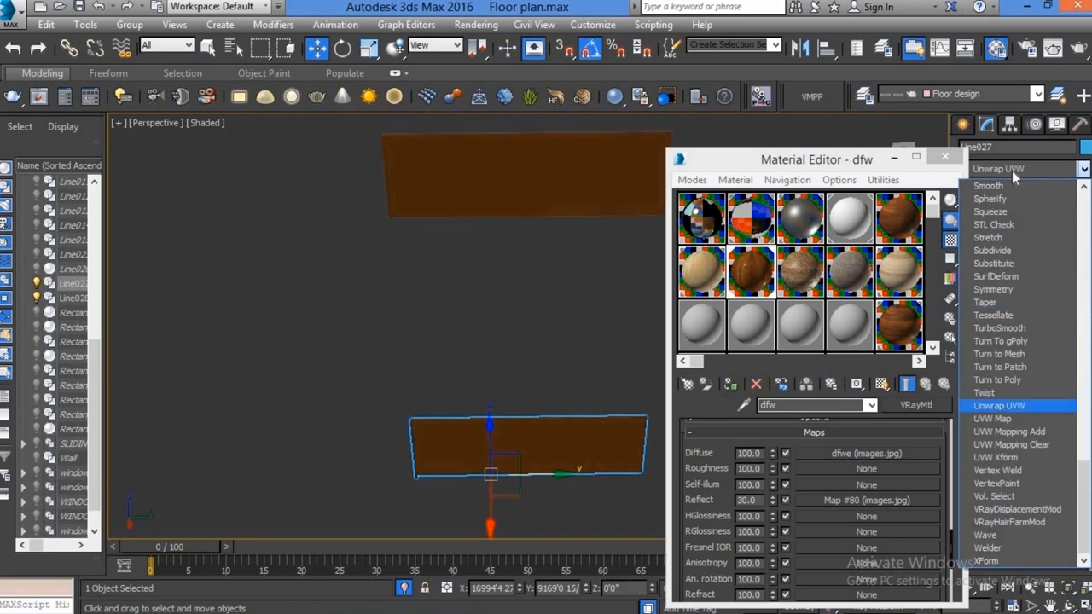
key("Down")
key("Return")
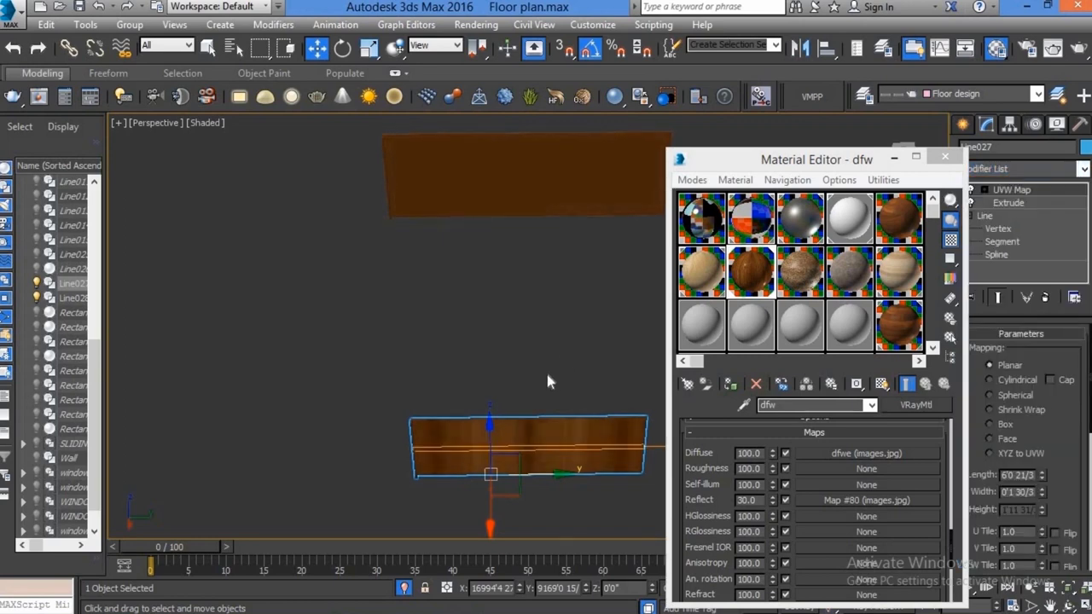
left_click(990, 424)
middle_click_drag(513, 222, 513, 191, "alt")
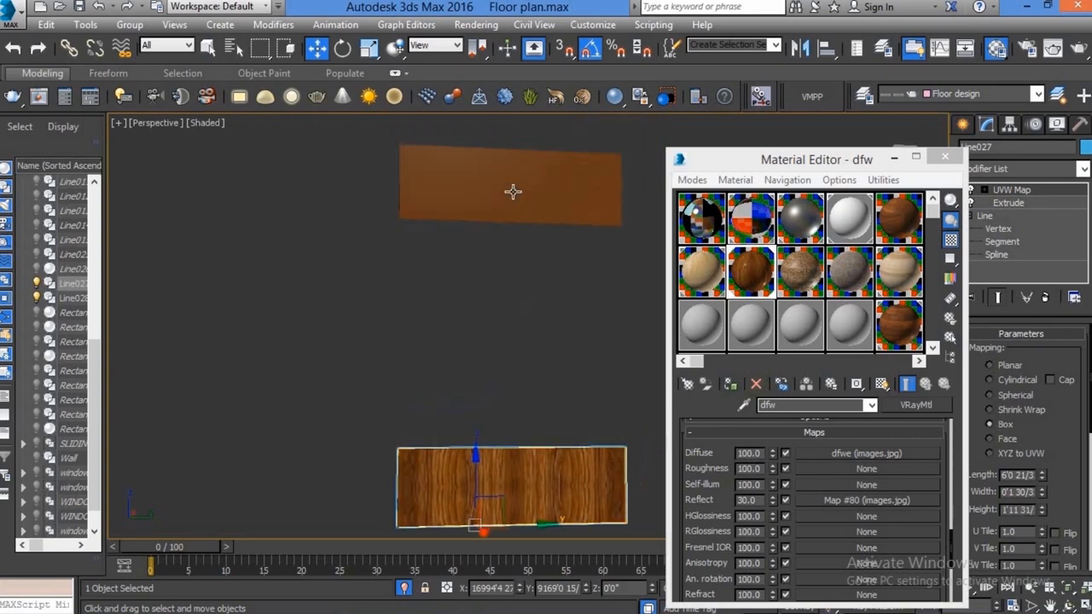
left_click(513, 192)
left_click(518, 531)
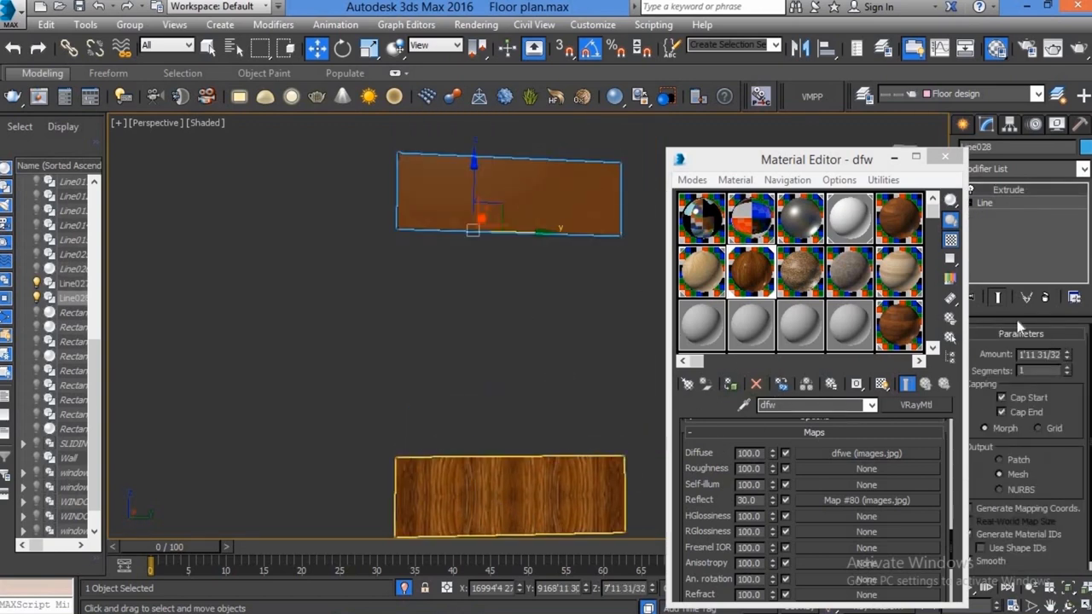
- Copy the UVW Map modifier and paste it onto the top panel
right_click(1005, 198)
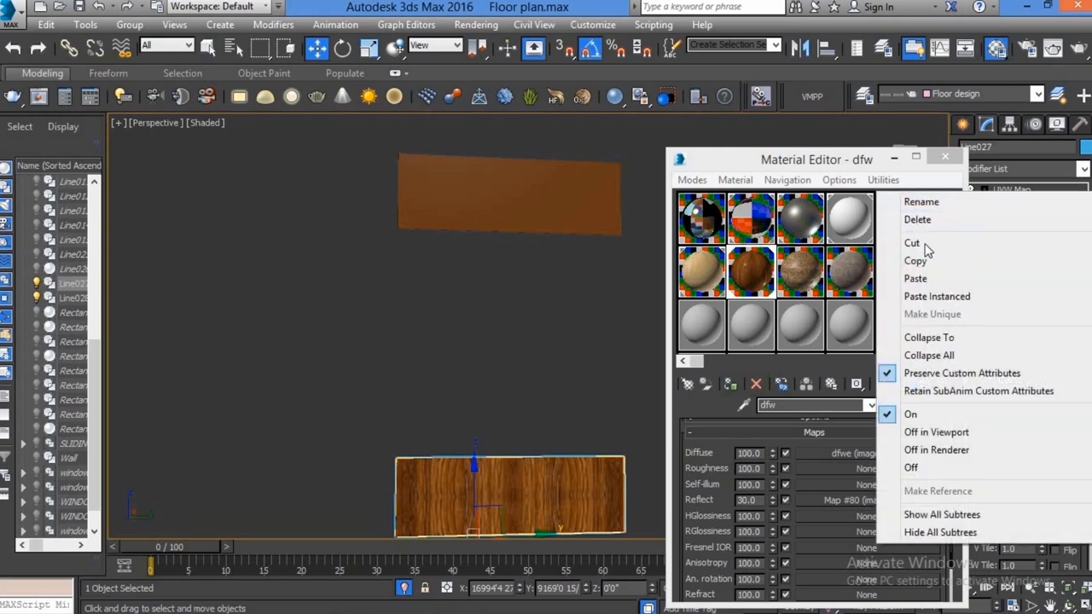
left_click(608, 187)
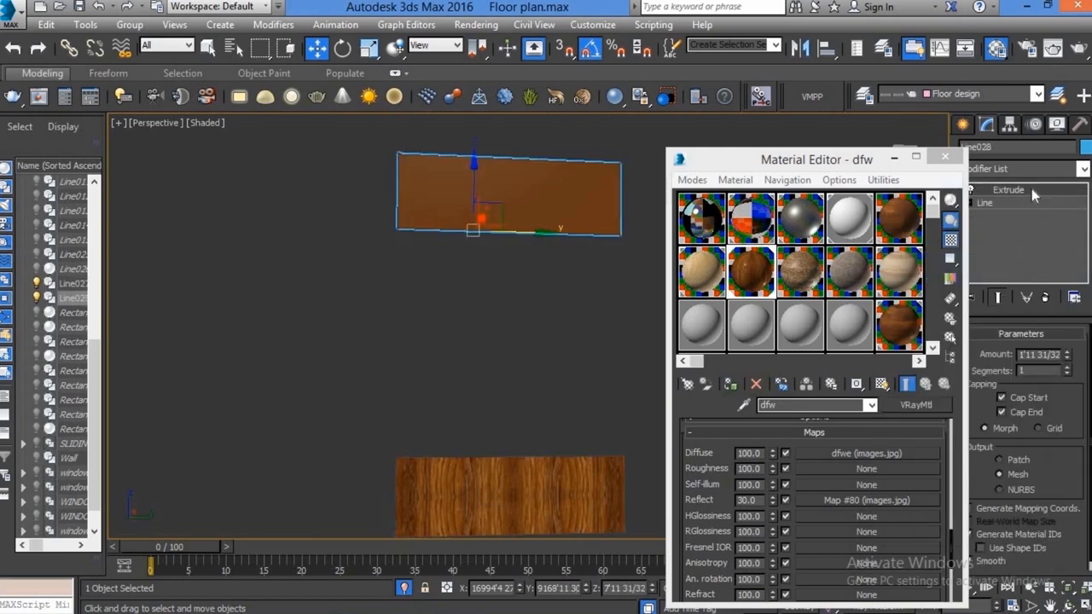
right_click(1032, 189)
left_click(915, 275)
middle_click_drag(515, 230, 487, 376, "alt")
scroll(486, 375, "up", 3)
scroll(486, 375, "down", 1)
mouse_move(469, 473)
middle_mouse_down()
mouse_move(463, 419)
mouse_move(519, 370)
mouse_move(566, 422)
mouse_move(557, 382)
mouse_move(559, 410)
middle_mouse_up()
scroll(463, 418, "down", 2)
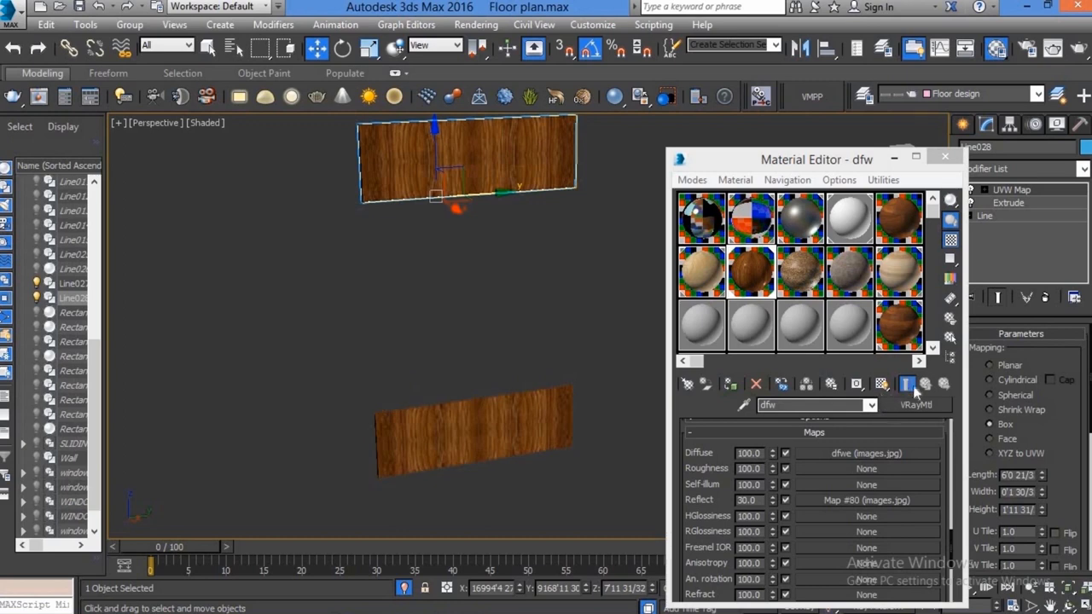
- End isolation to show the whole house scene and close the Material Editor
left_click(728, 454)
scroll(842, 508, "down", 3)
scroll(842, 508, "down", 3)
scroll(841, 508, "down", 3)
mouse_move(483, 389)
middle_mouse_down("alt")
mouse_move(517, 430)
mouse_move(545, 326)
middle_mouse_up("alt")
right_click(544, 326)
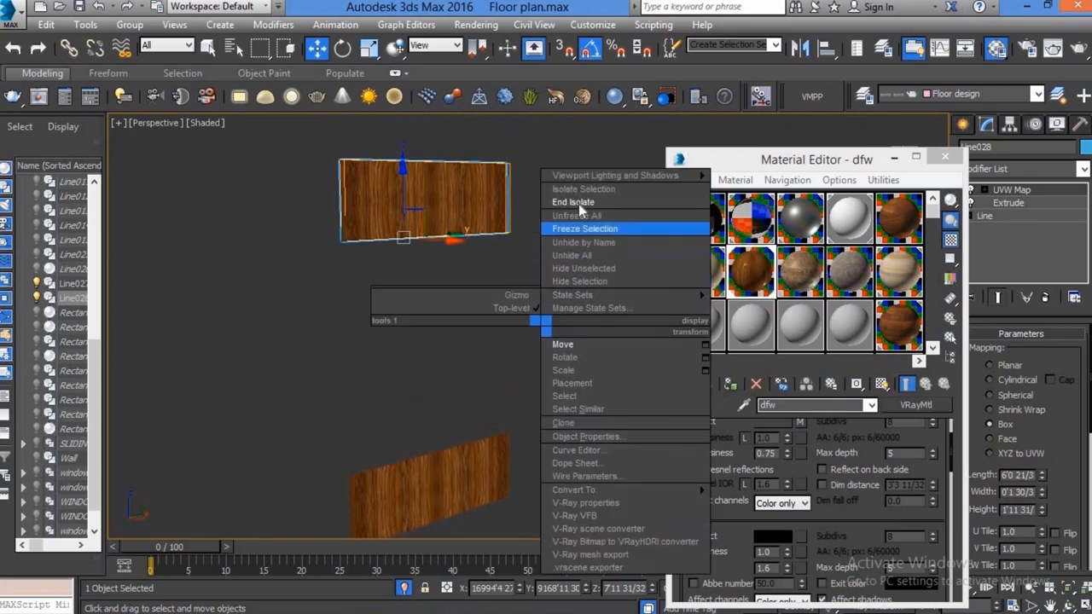
left_click(576, 202)
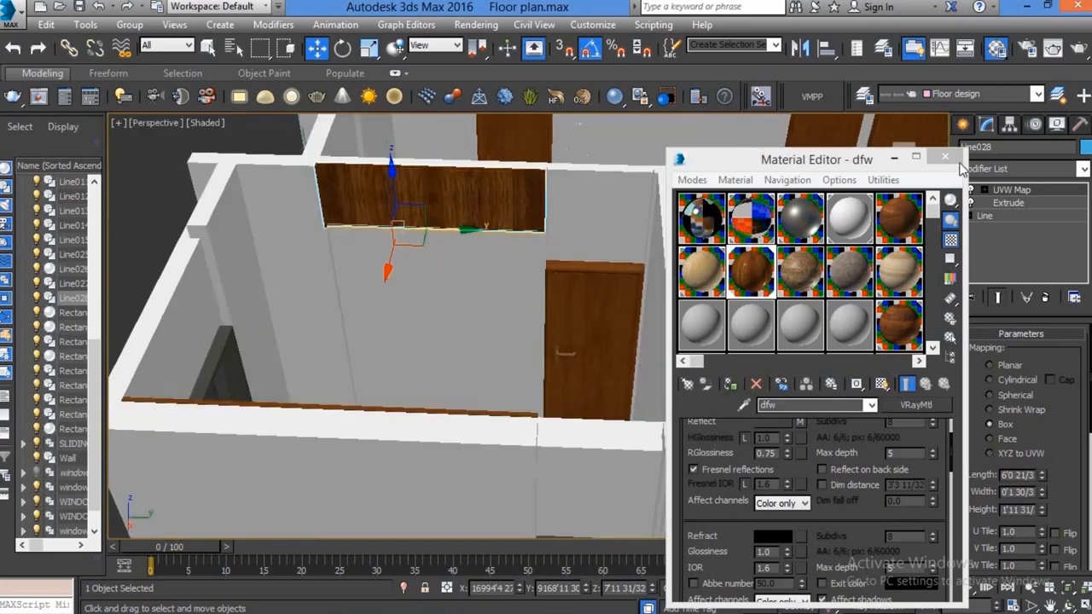
left_click(945, 157)
scroll(405, 410, "up", 5)
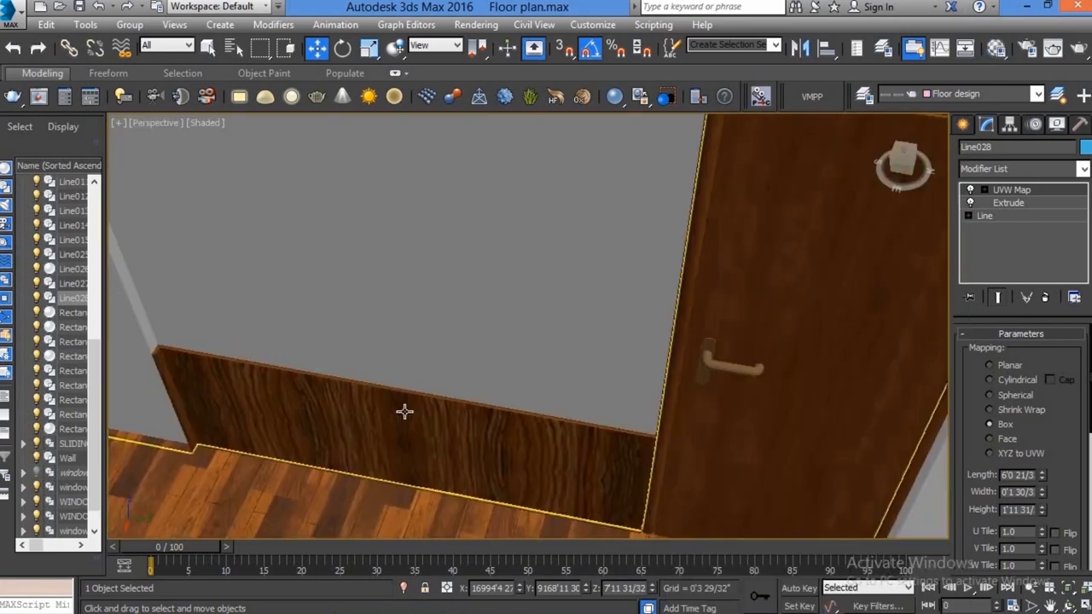
scroll(414, 401, "down", 1)
- Select both wood panels on the wall and isolate them
left_click(415, 402)
scroll(426, 398, "down", 5)
mouse_move(484, 389)
middle_mouse_down("alt")
mouse_move(519, 410)
mouse_move(541, 299)
mouse_move(534, 264)
middle_mouse_up("alt")
left_click(522, 273)
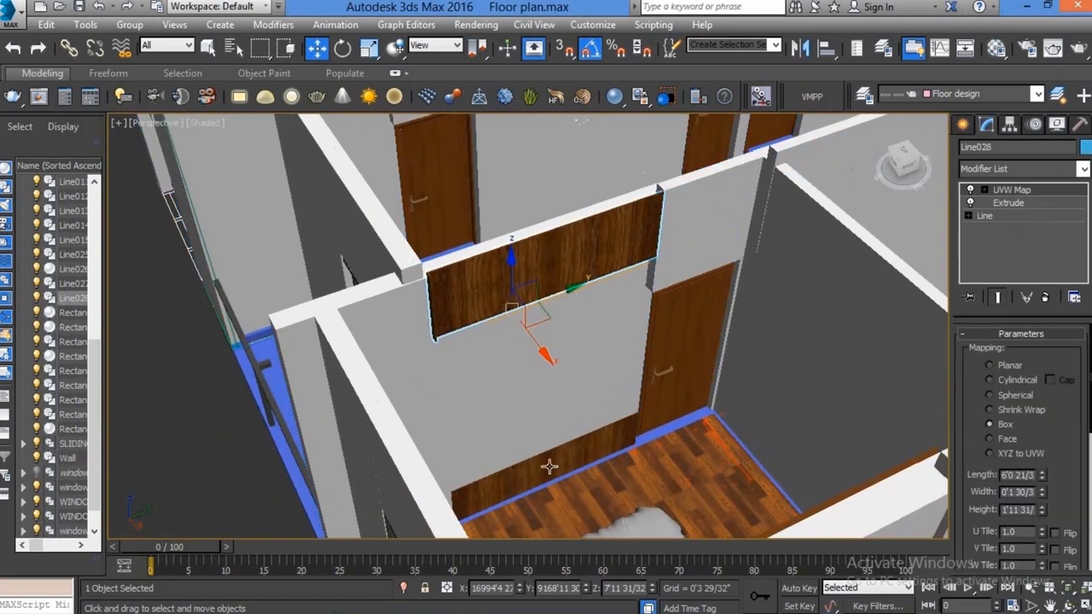
left_click(548, 468, "ctrl")
key("alt+q")
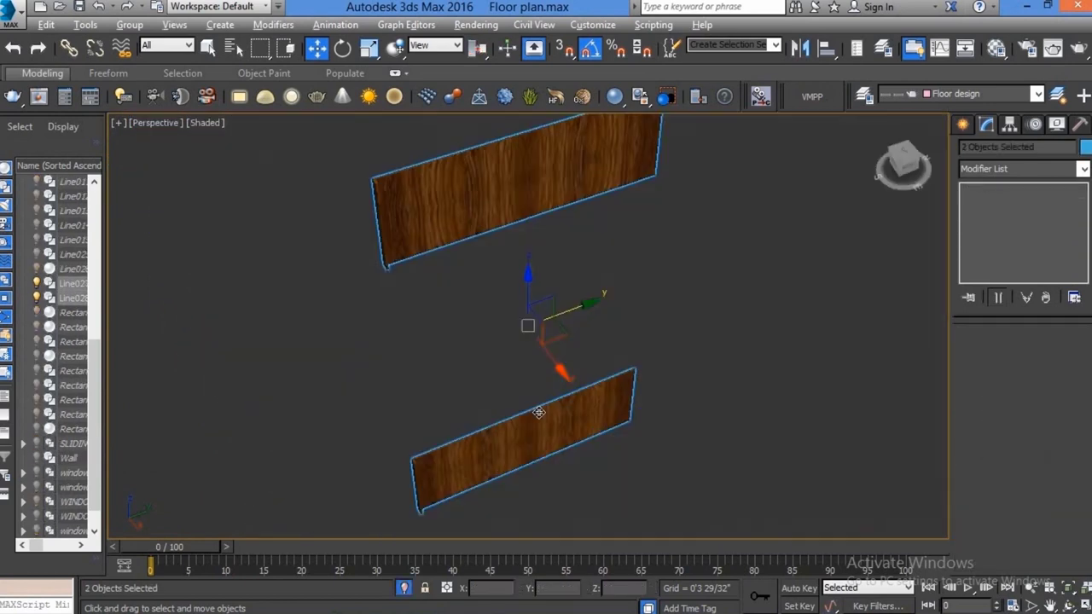
- Frame both panels in a wireframe Left view
key("f")
key("z")
key("l")
key("F3")
left_click(992, 239)
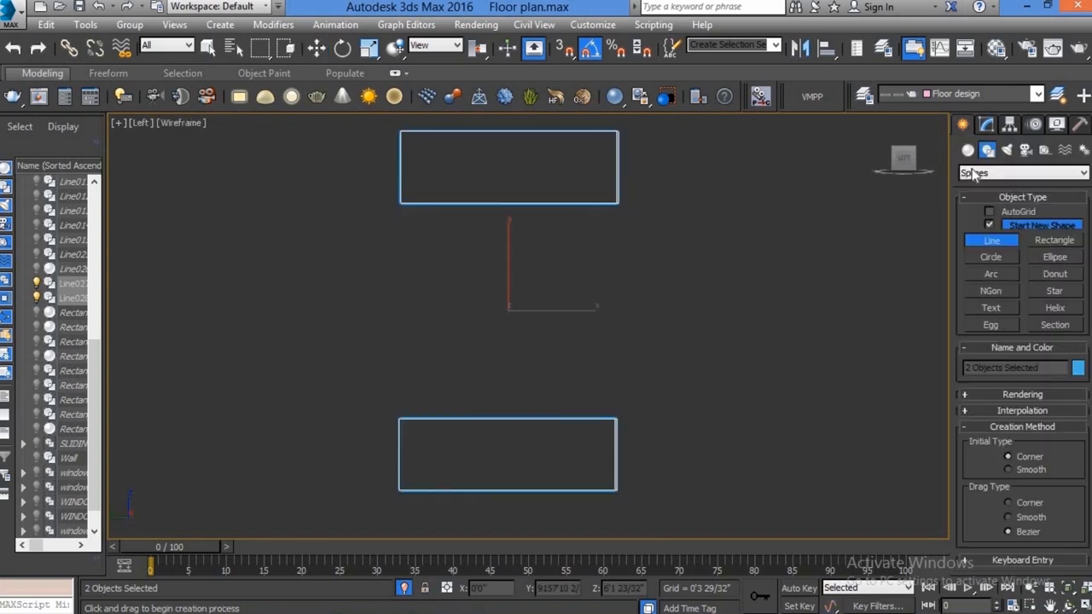
key("w")
- With snaps on, create a 4×4-segment plane spanning the gap between the panels
key("p")
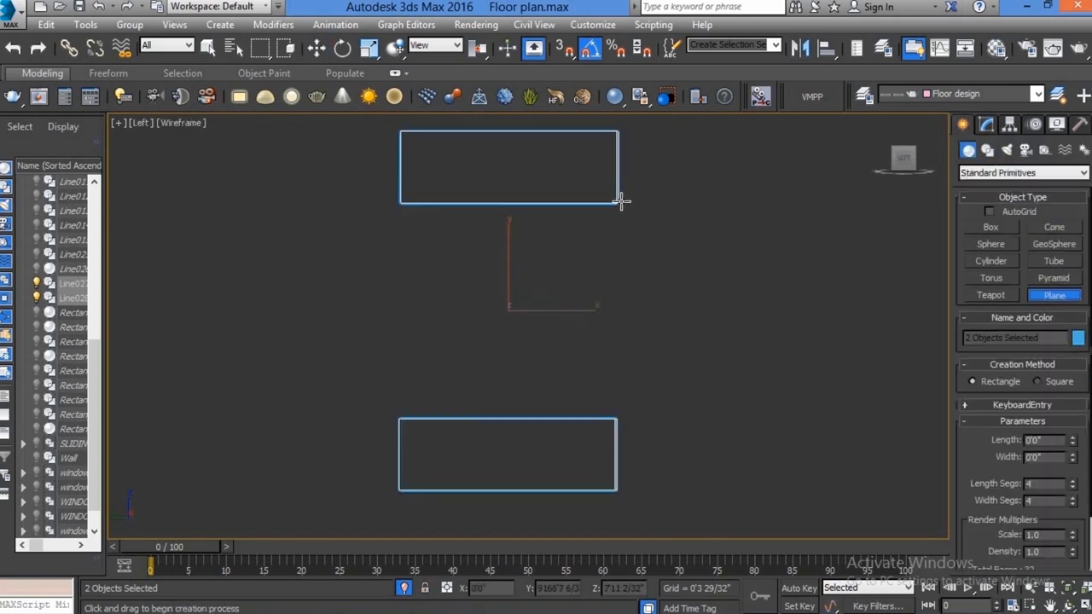
key("s")
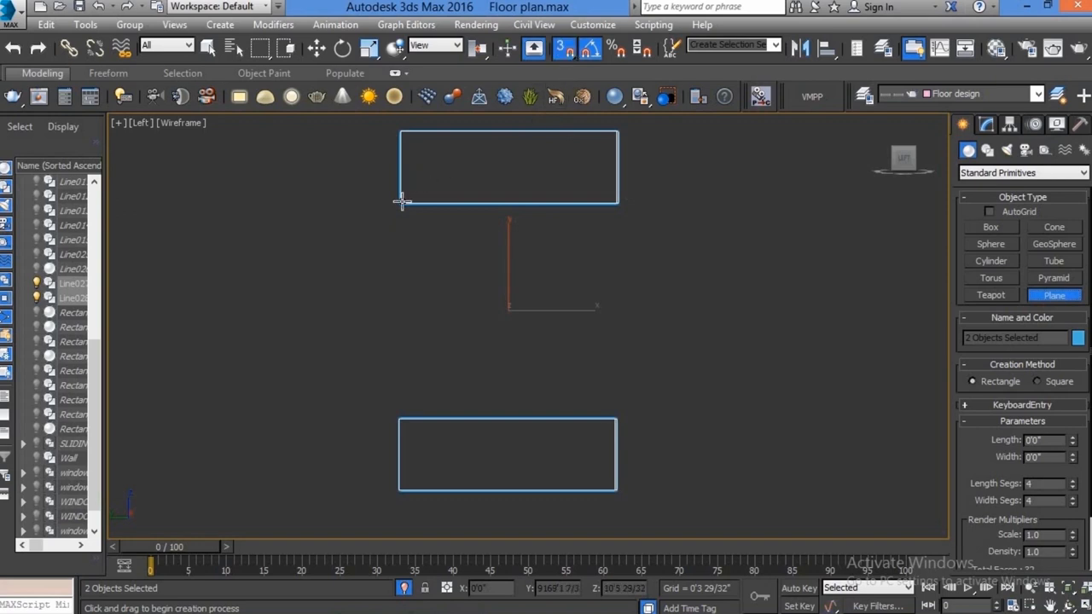
left_click_drag(401, 203, 616, 418)
key("w")
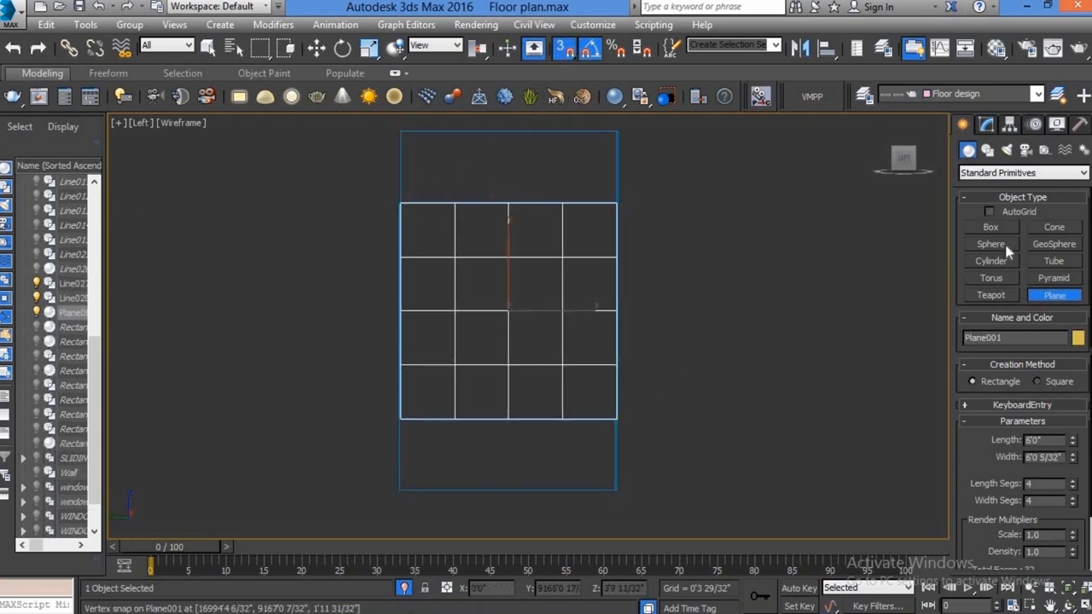
left_click(985, 126)
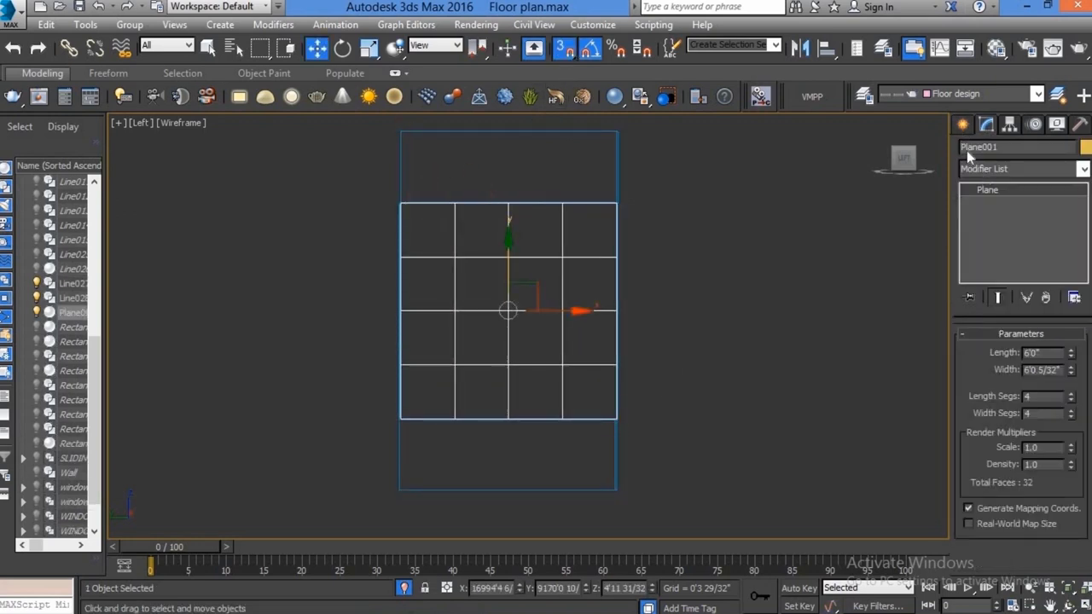
left_click(962, 126)
left_click(987, 150)
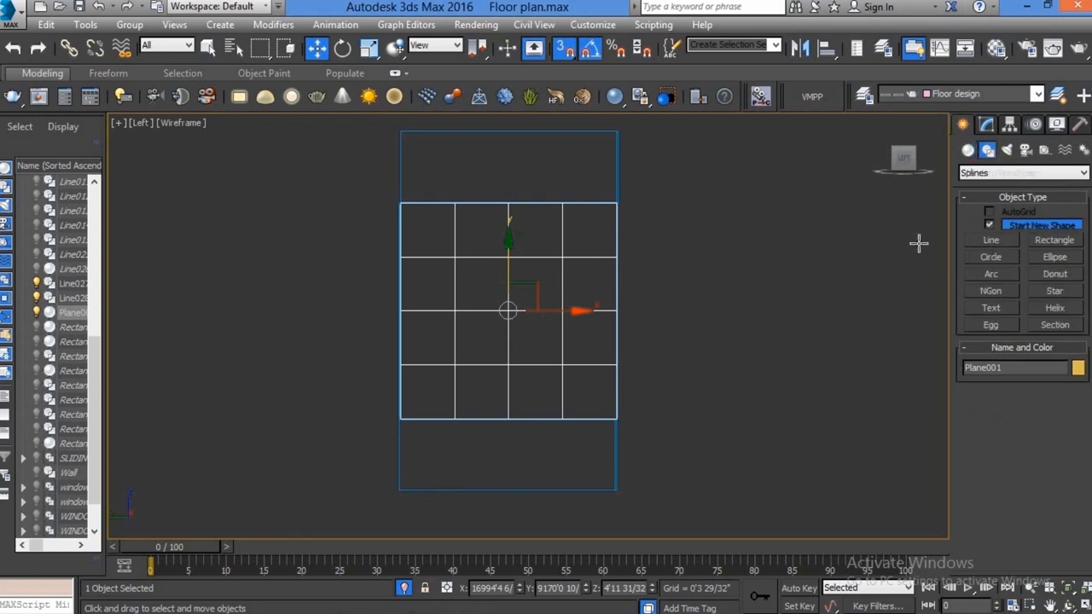
- Draw a closed spline from the plane's top-right corner along the diagonal grid points and bottom-right corner
left_click(991, 241)
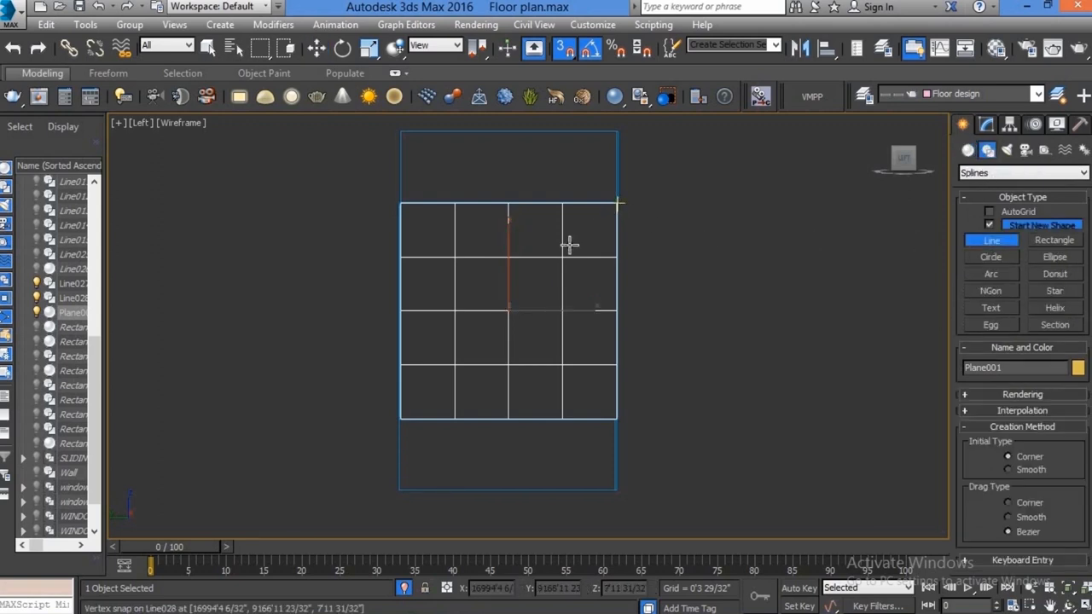
left_click(618, 204)
left_click(561, 257)
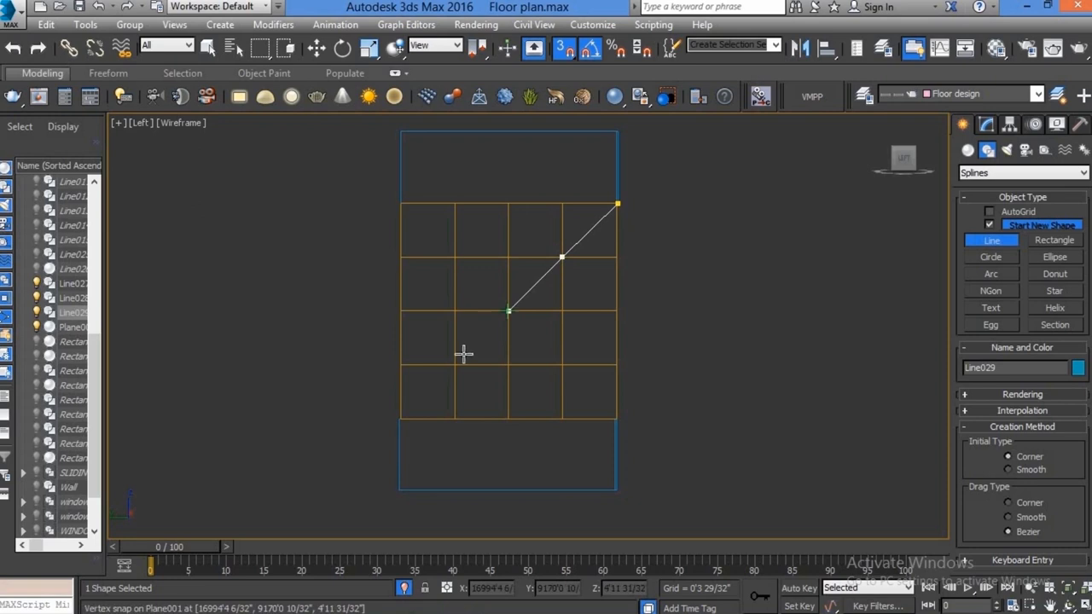
left_click(616, 419)
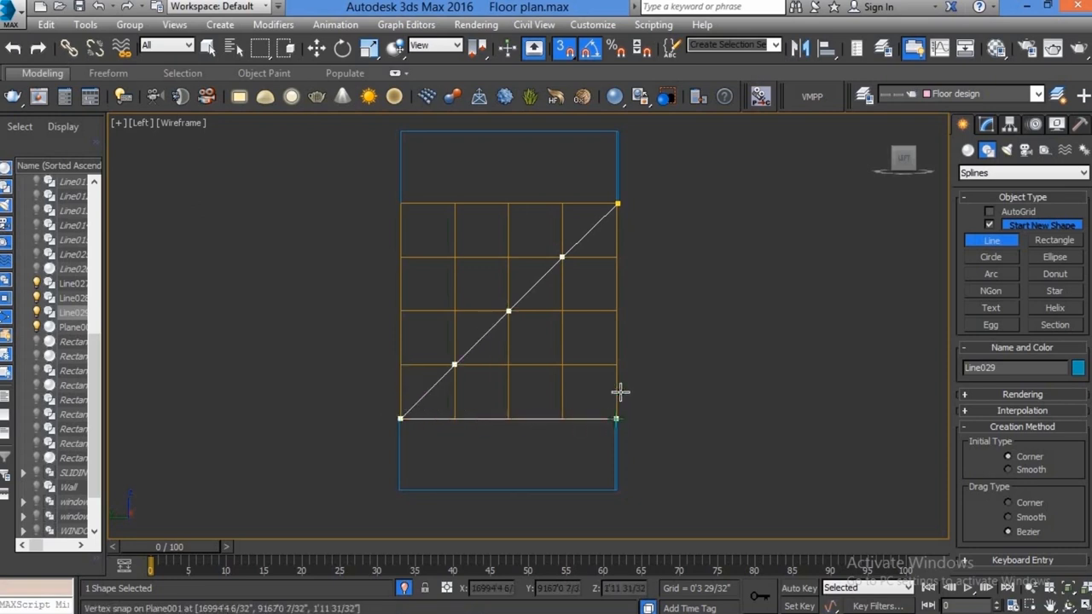
left_click(609, 310)
key("Return")
key("w")
- At Vertex level, move the diagonal's middle vertex up onto the next grid line
left_click(987, 126)
left_click(968, 190)
key("1")
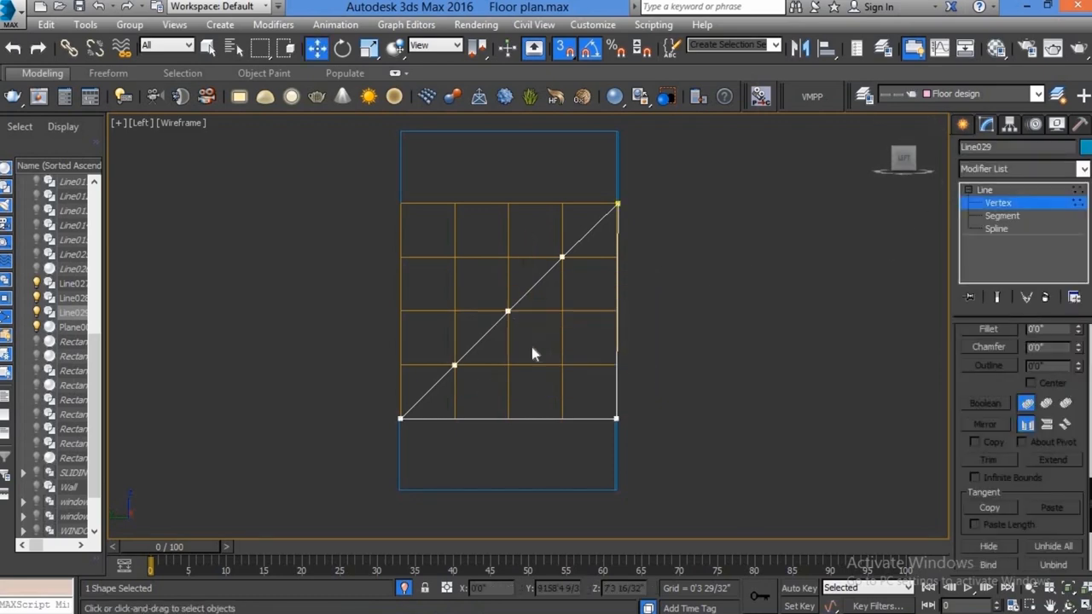
left_click(507, 310)
scroll(490, 305, "up", 5)
mouse_move(526, 256)
left_mouse_down()
mouse_move(424, 218)
mouse_move(482, 224)
left_mouse_up()
- Convert the middle vertex to Bezier Corner and curve the diagonal around it
right_click(478, 223)
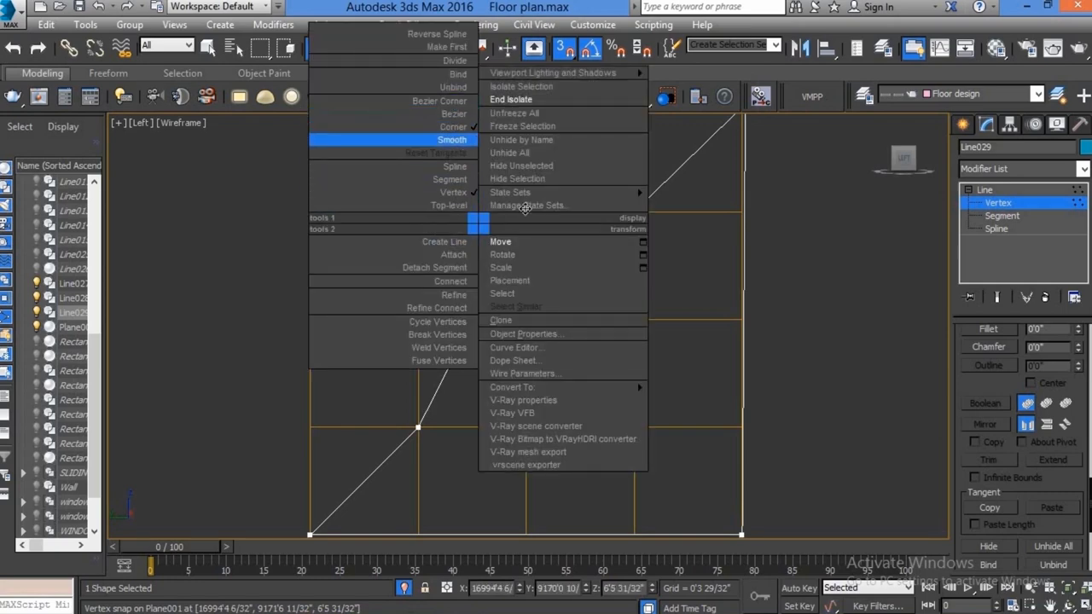
left_click(454, 114)
left_click_drag(446, 212, 435, 216)
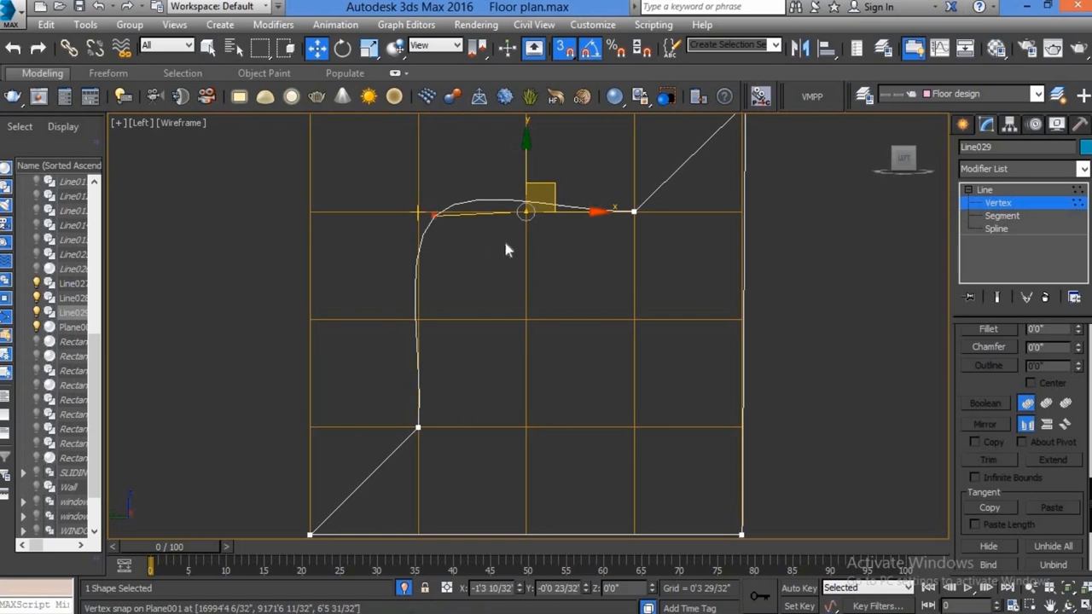
key("ctrl+z")
key("ctrl+z")
key("ctrl+z")
key("ctrl+z")
right_click(550, 263)
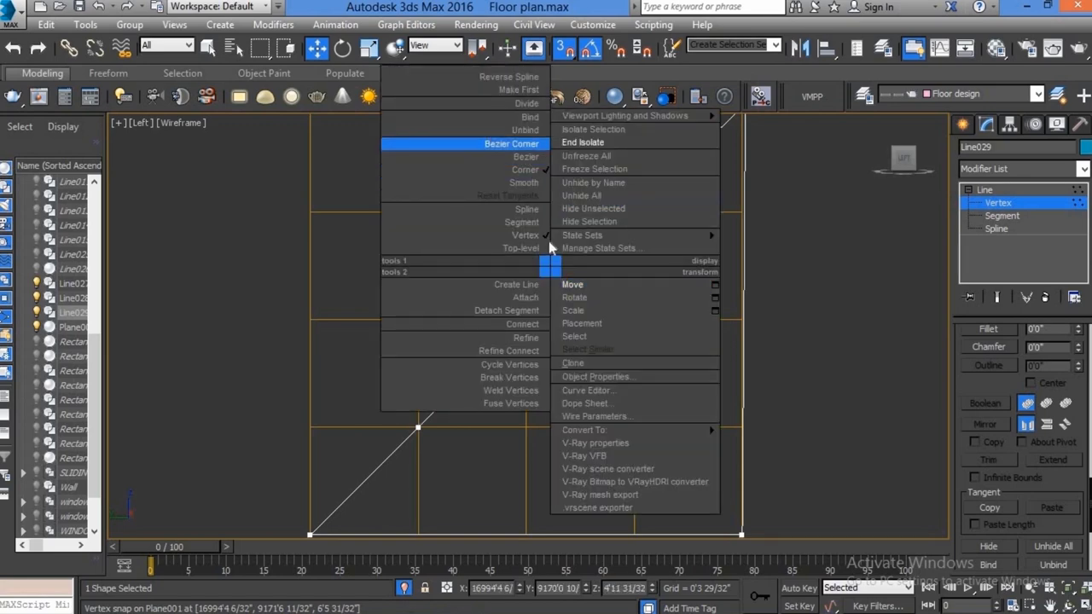
left_click(461, 142)
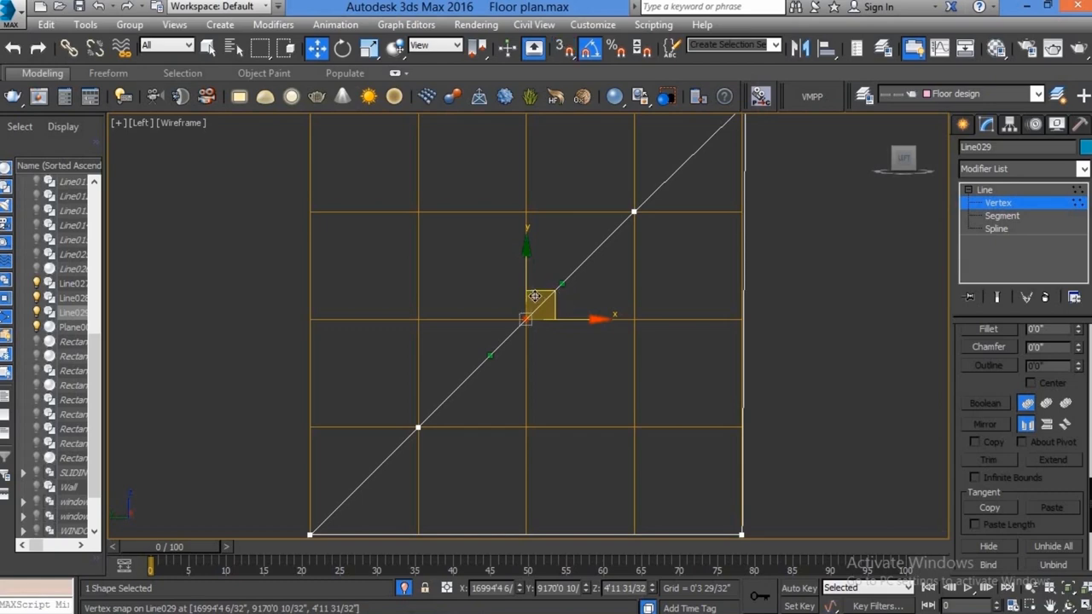
left_click_drag(488, 255, 467, 364)
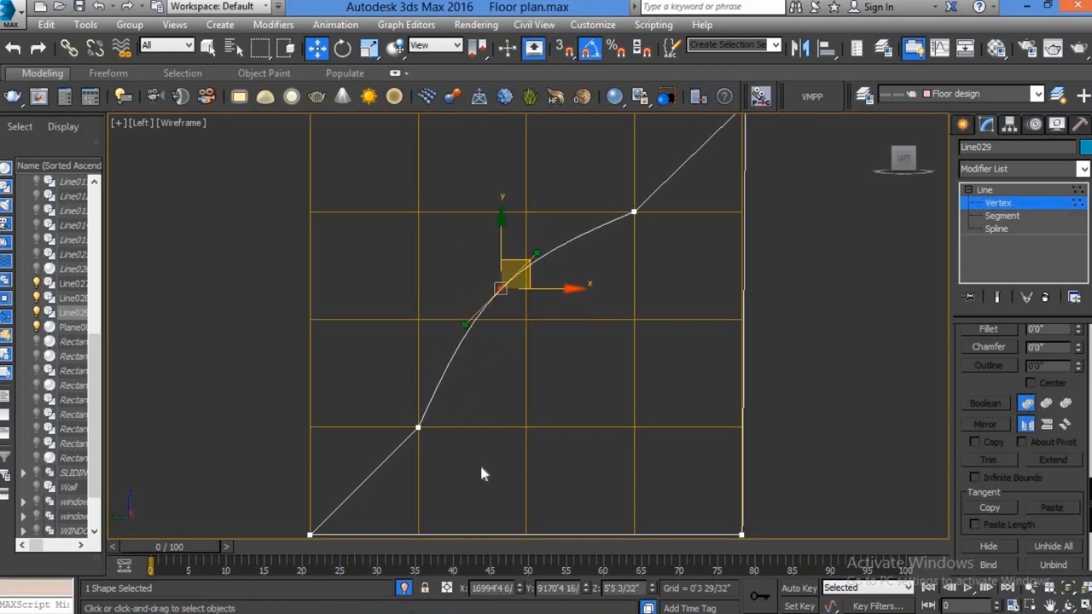
- Make the lower diagonal vertex a Bezier point and adjust the curve around it
left_click(441, 429)
right_click(488, 367)
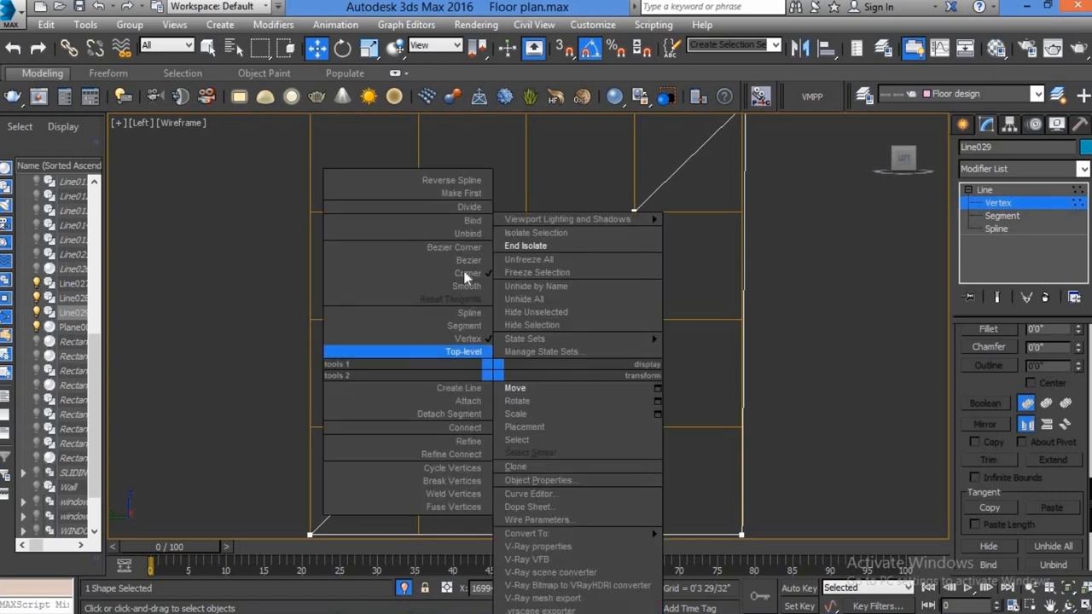
left_click(454, 247)
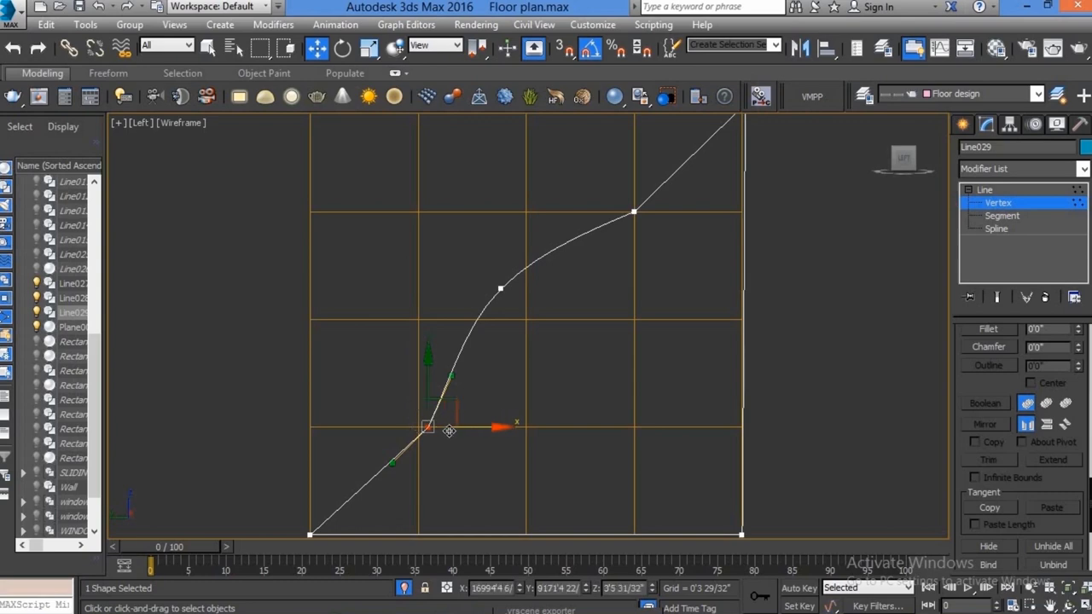
left_click_drag(433, 401, 442, 425)
- Make the upper curve vertex Bezier Corner and nudge its tangent handles to refine the curve
middle_click_drag(602, 285, 585, 316)
scroll(586, 316, "down", 2)
left_click_drag(555, 285, 628, 341)
right_click(593, 314)
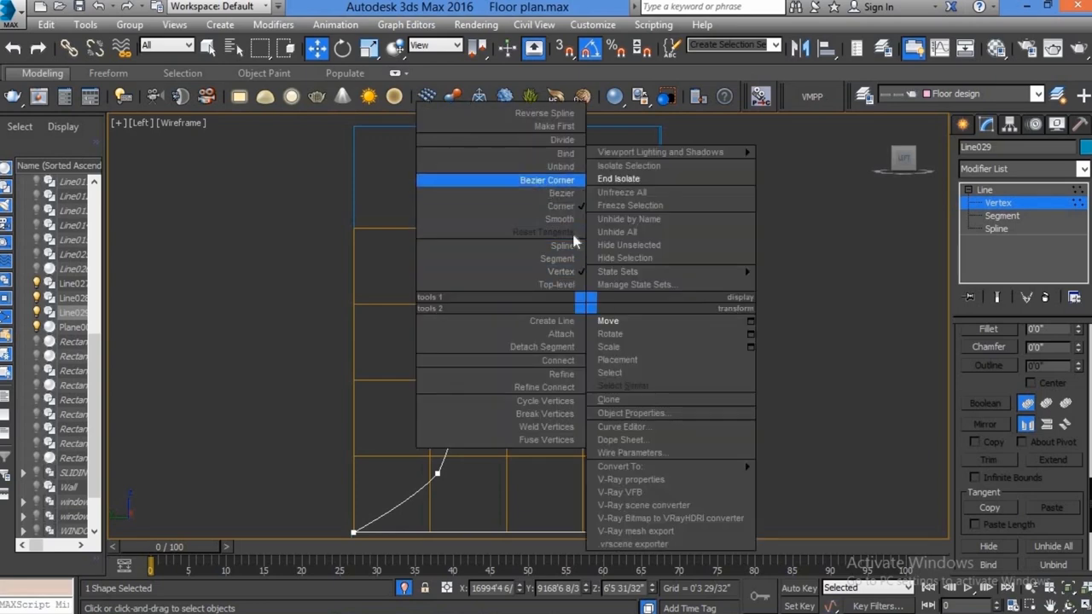
left_click(463, 188)
left_click_drag(596, 306, 594, 298)
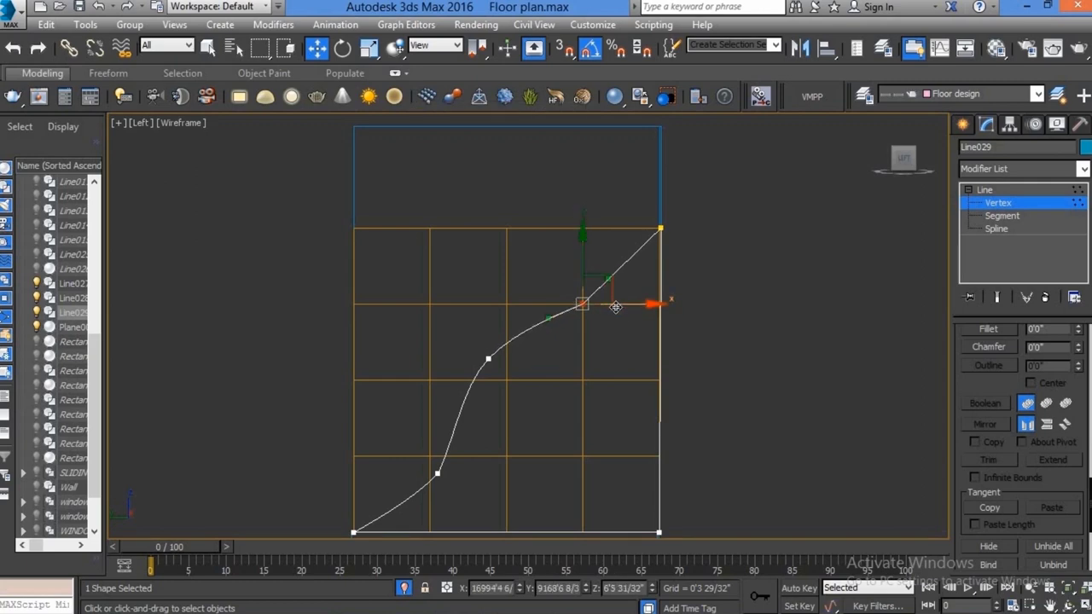
mouse_move(621, 315)
left_mouse_down()
mouse_move(604, 278)
mouse_move(613, 293)
left_mouse_up()
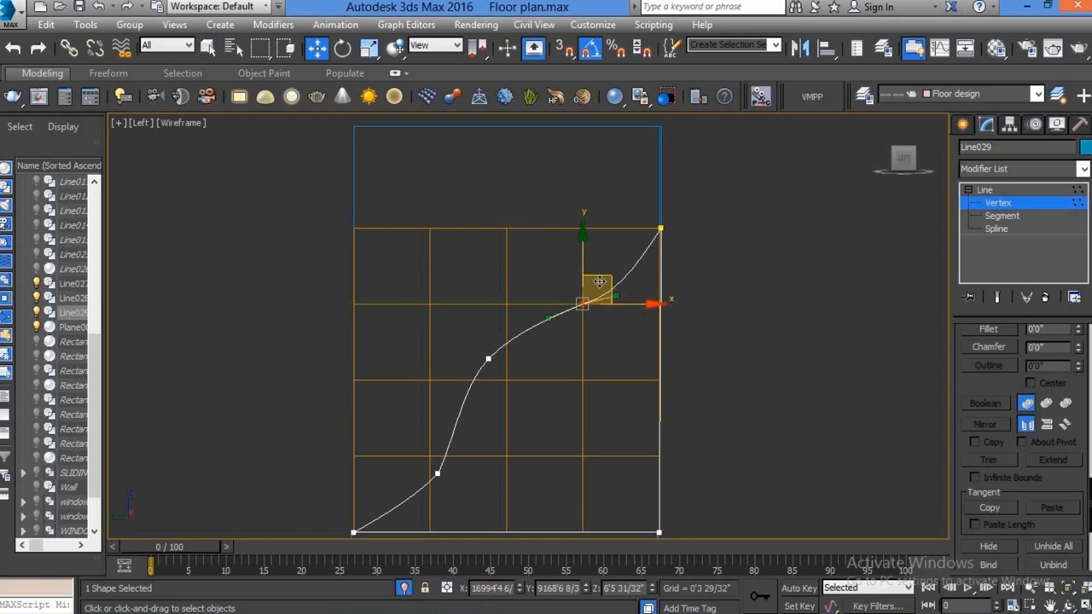
left_click_drag(601, 292, 603, 284)
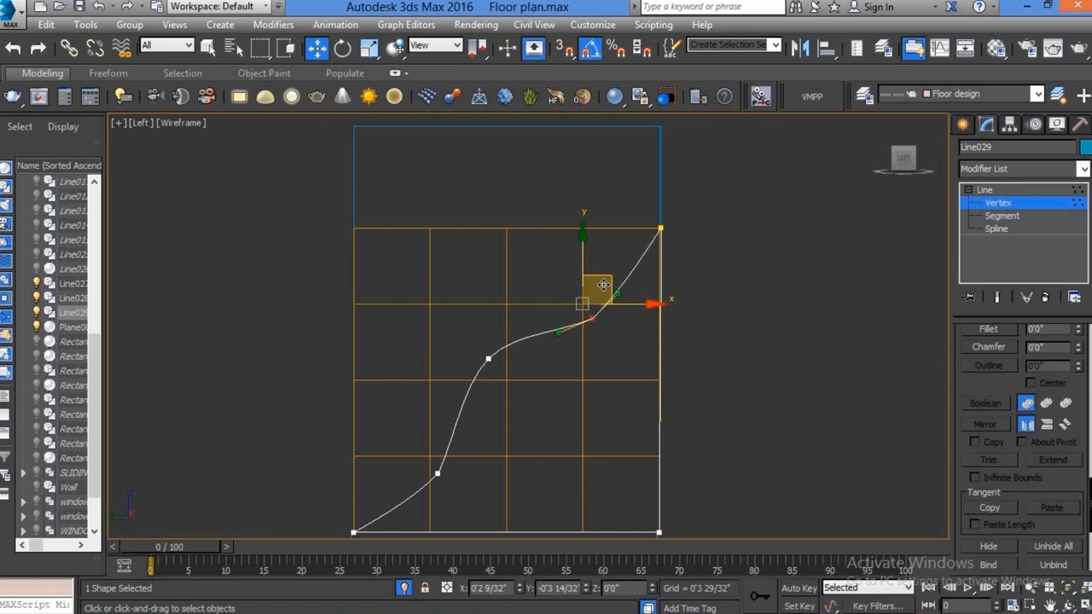
- Bend the curve beside the upper vertex so it rises toward the top-right corner
scroll(580, 298, "up", 2)
scroll(521, 335, "up", 2)
left_click_drag(498, 332, 491, 328)
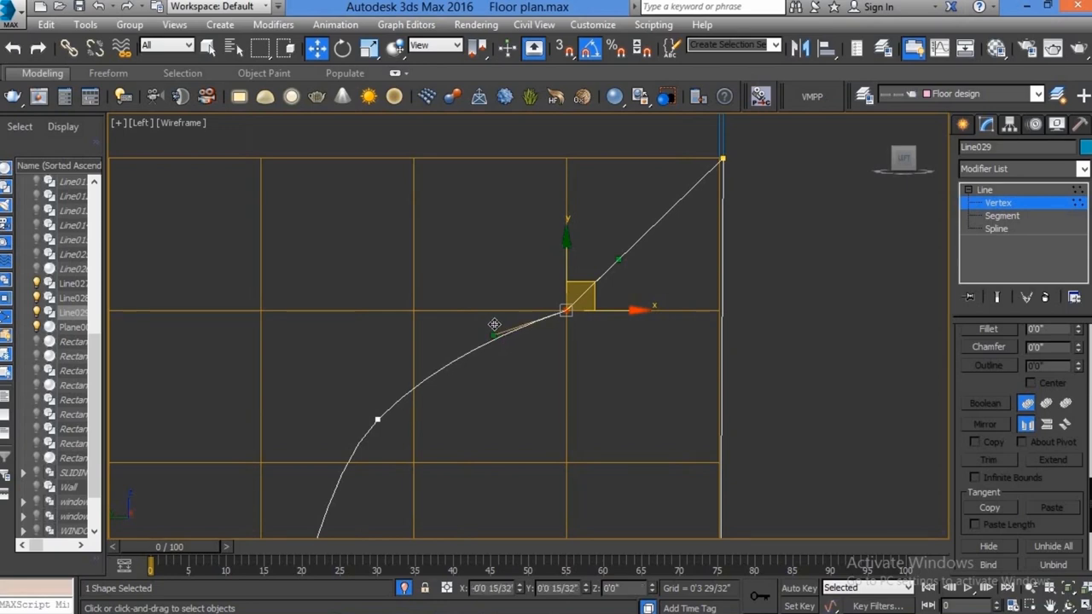
left_click_drag(643, 265, 651, 272)
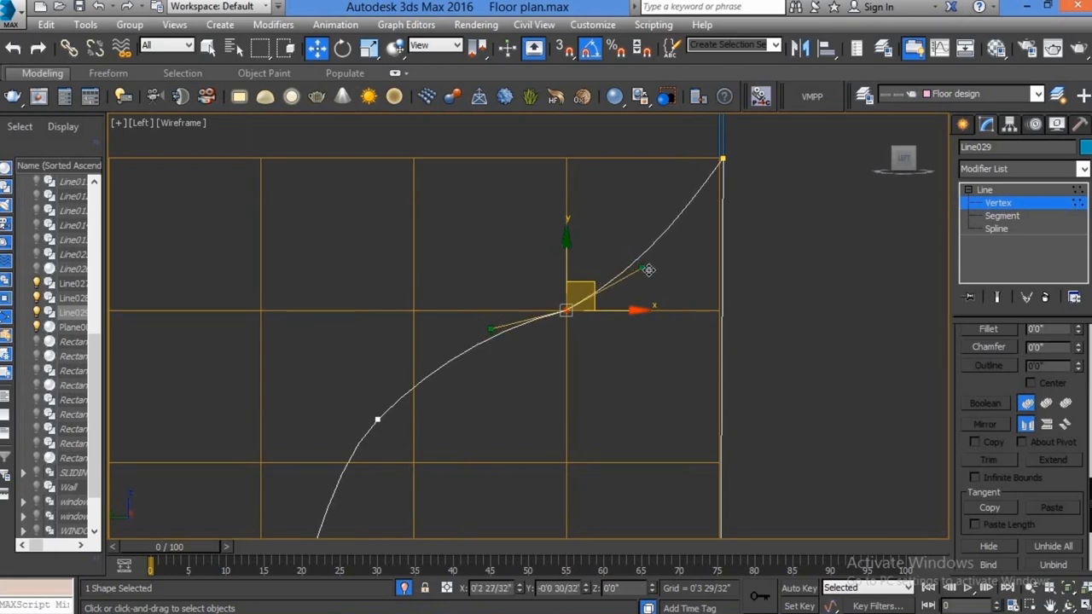
- Reshape and steepen the curve around the lower vertex
scroll(635, 337, "down", 3)
middle_click_drag(517, 480, 517, 383)
scroll(491, 363, "up", 1)
left_click(480, 376)
left_click_drag(502, 332, 495, 349)
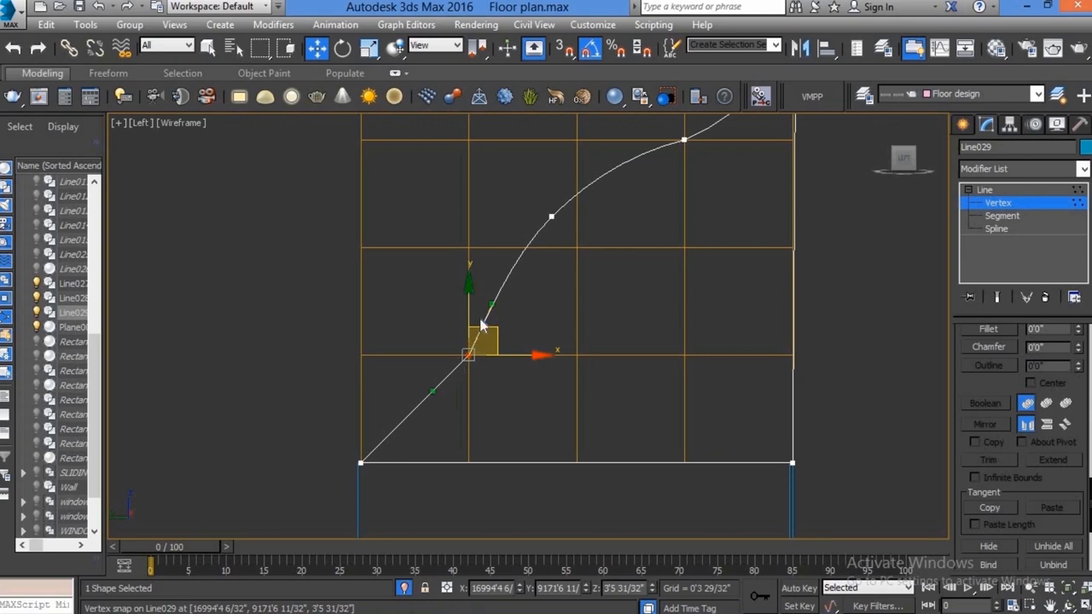
left_click_drag(433, 390, 453, 418)
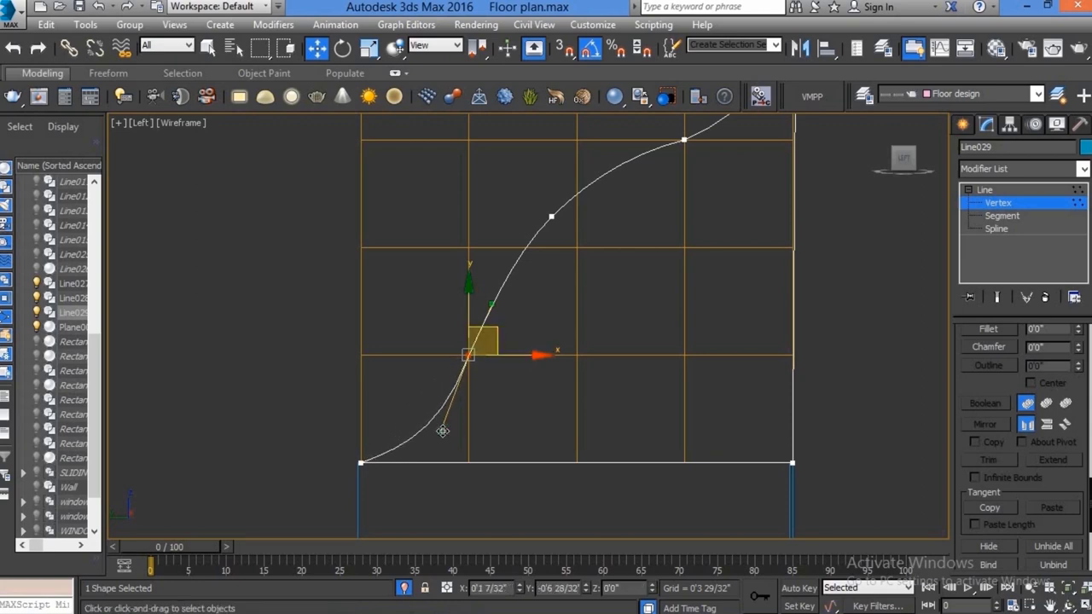
- Move the curve's top-right end vertex toward the panel corner
scroll(539, 397, "up", 2)
scroll(538, 396, "down", 3)
scroll(541, 395, "down", 1)
scroll(664, 213, "up", 1)
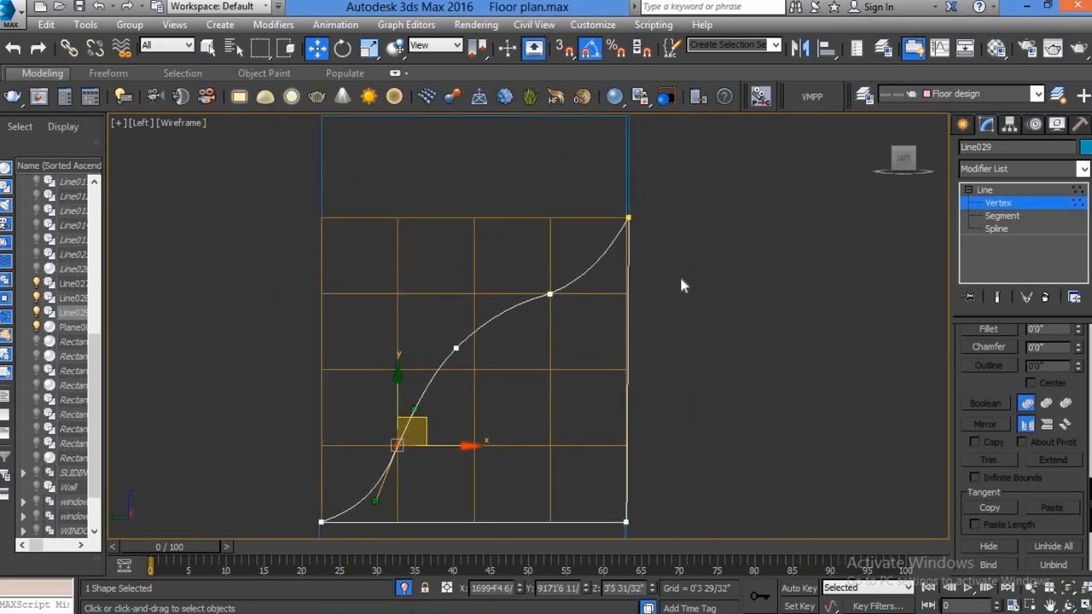
left_click(628, 219)
scroll(674, 238, "down", 2)
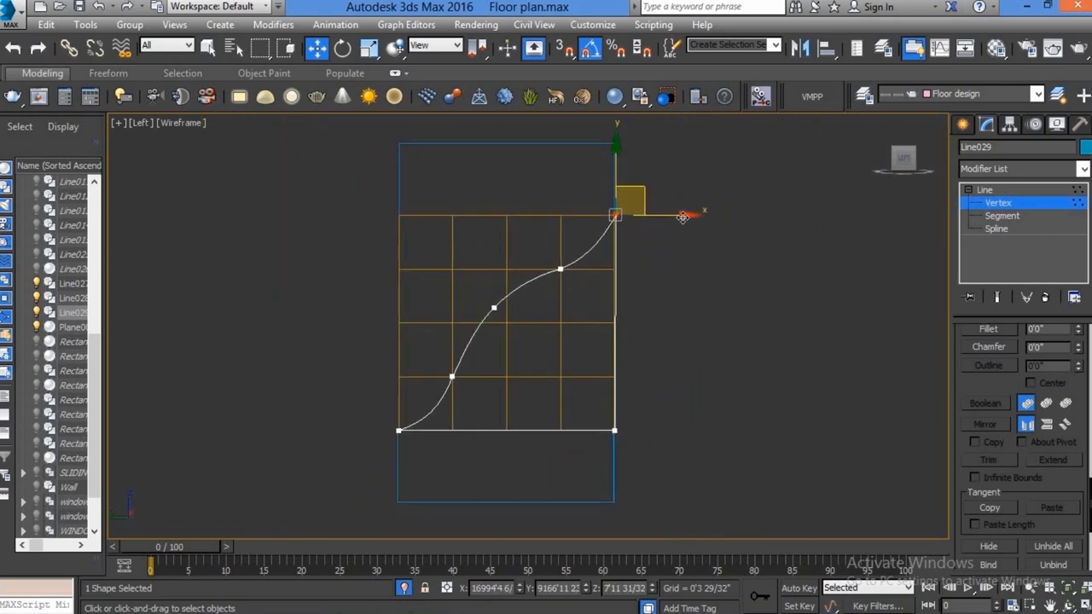
left_click_drag(683, 216, 692, 215)
- Snap the top-right end vertex onto the panel corner with snapping on, then leave Vertex level
key("s")
left_click_drag(624, 219, 616, 215)
right_click(659, 296)
left_click(608, 282)
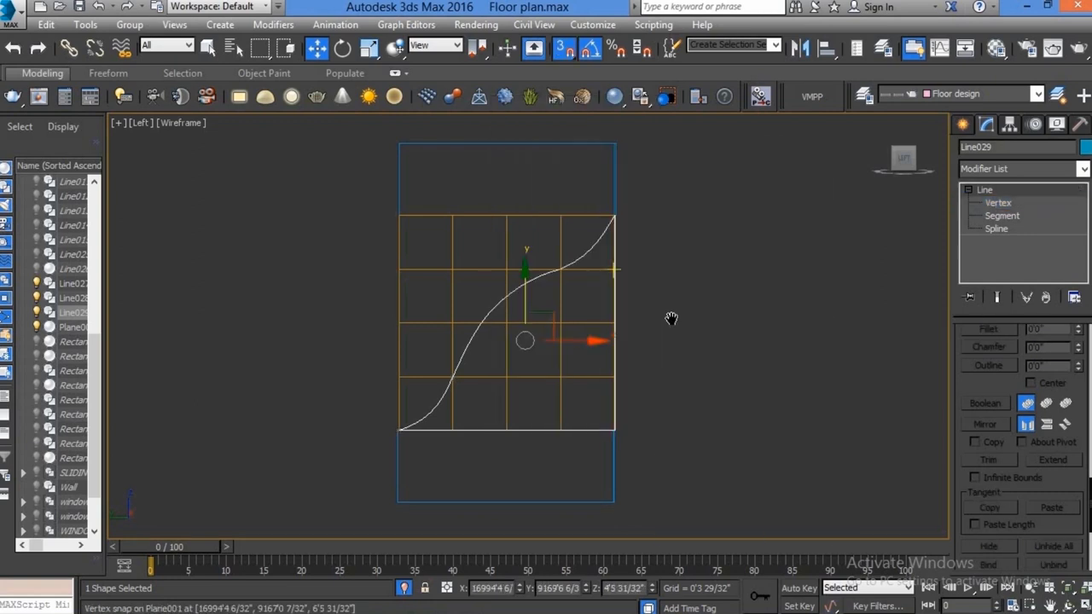
middle_click_drag(671, 317, 649, 327)
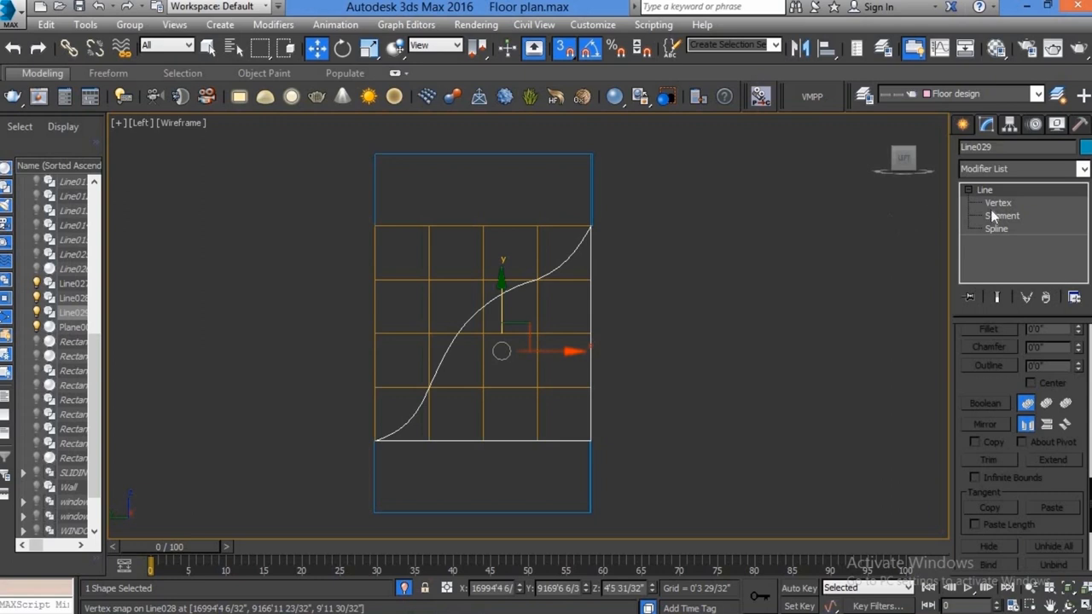
- Return to Vertex level, select the lower middle vertex and nudge it with snapping off
key("1")
left_click(595, 256)
scroll(576, 263, "up", 3)
left_click_drag(431, 308, 499, 352)
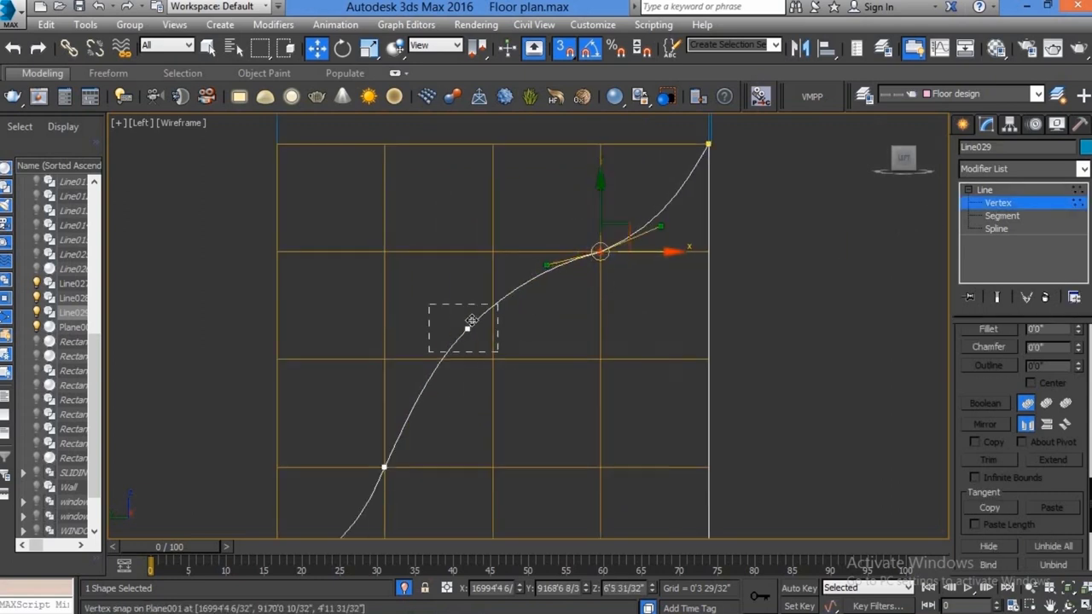
key("s")
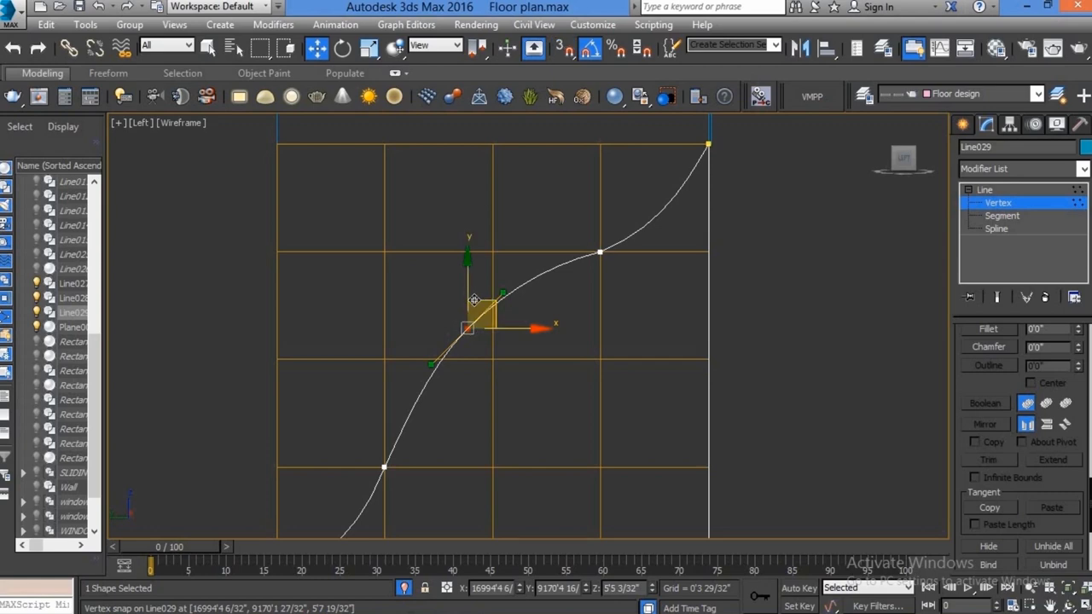
left_click_drag(468, 299, 468, 299)
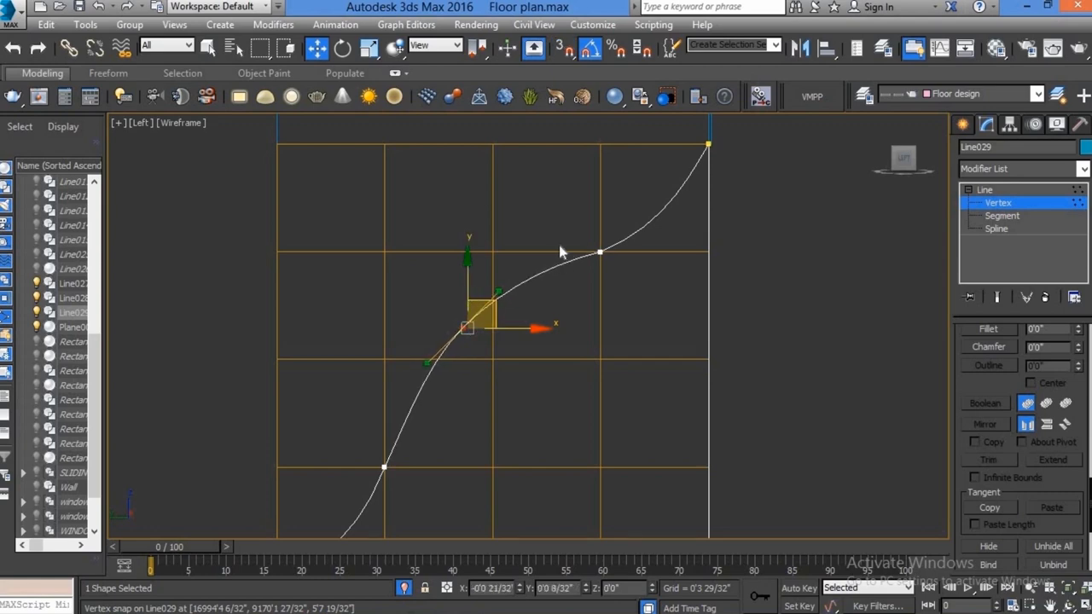
- Shift the middle and lower vertices together to the right, then undo the move
left_click(601, 252)
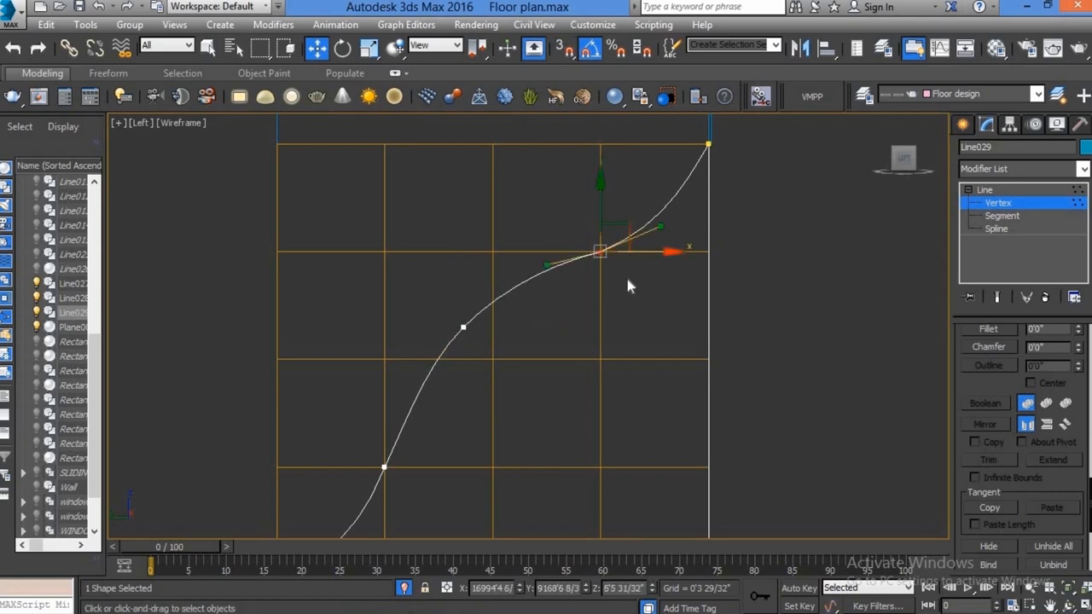
scroll(628, 287, "down", 3)
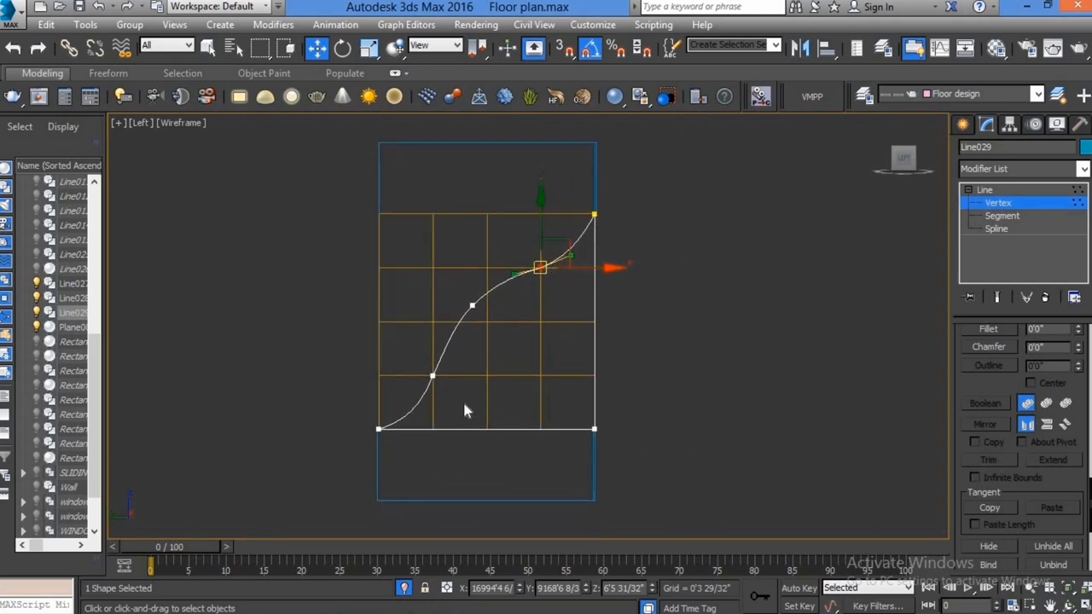
left_click(432, 375, "ctrl")
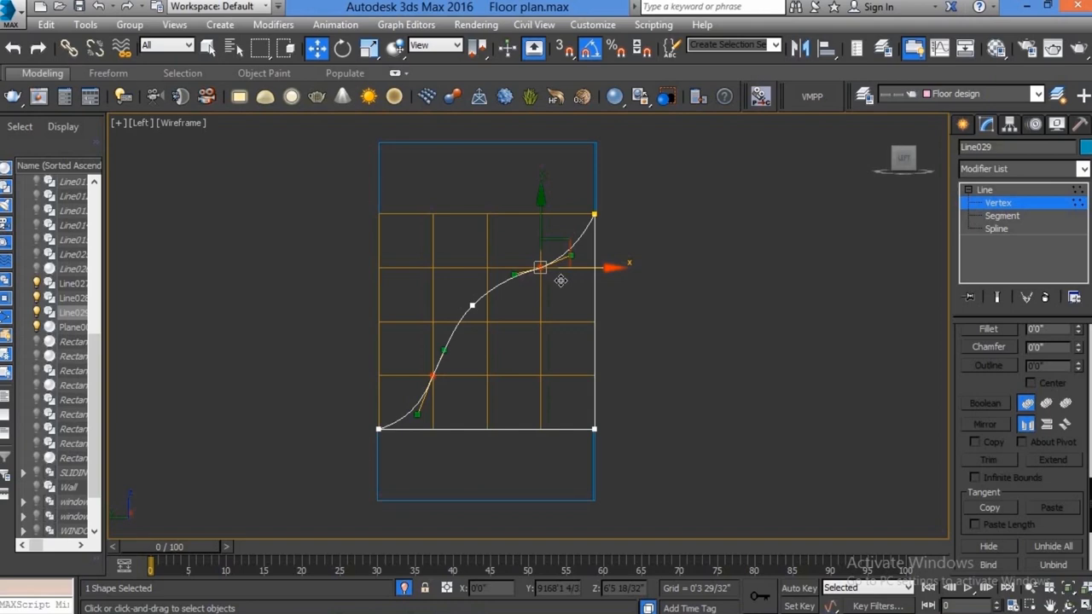
left_click_drag(561, 280, 565, 286)
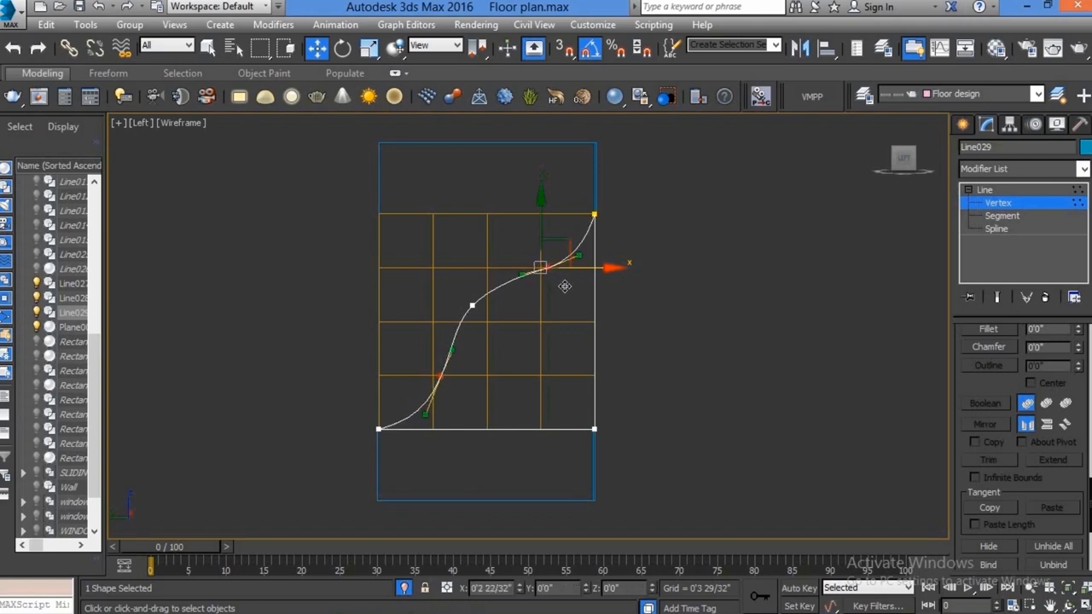
left_click_drag(569, 293, 562, 225)
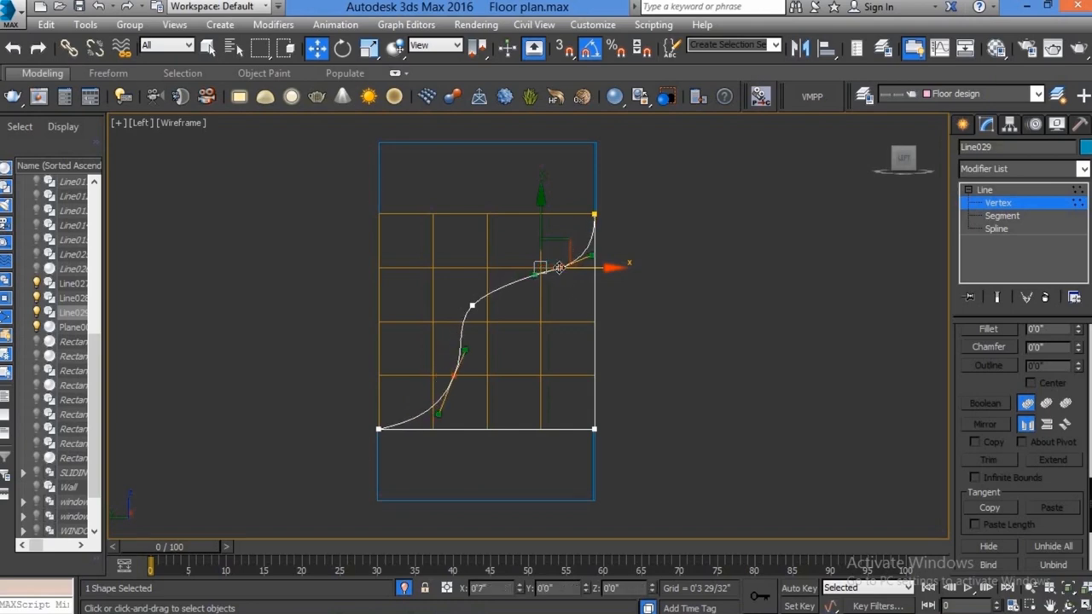
left_click_drag(563, 232, 562, 232)
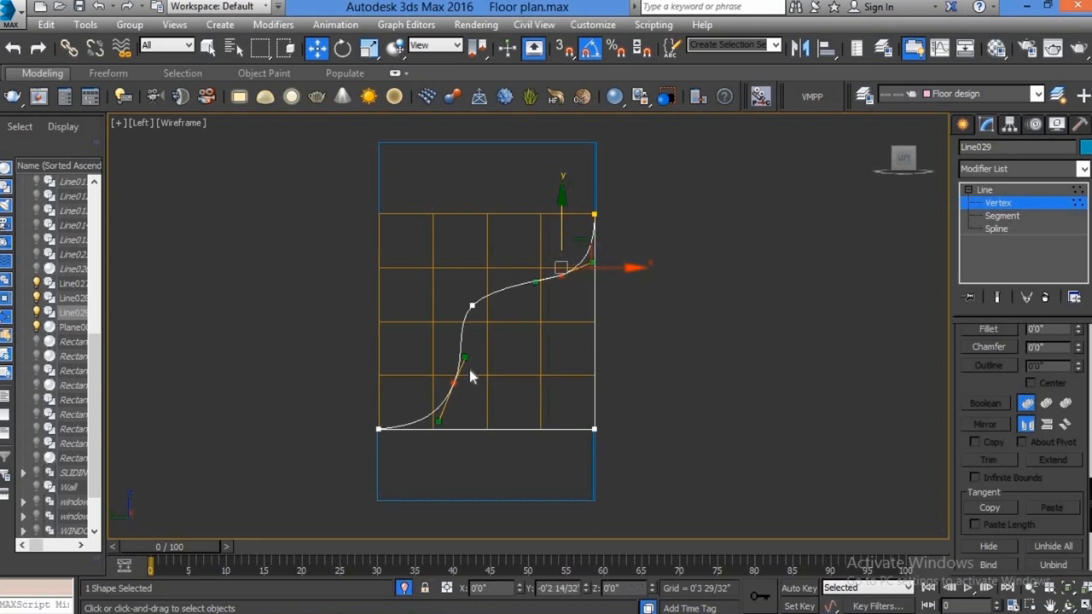
middle_click_drag(487, 383, 542, 416)
key("ctrl+z")
key("ctrl+z")
- Move the lower vertex right and adjust its tangent to smooth the curve
scroll(516, 408, "up", 1)
scroll(516, 408, "up", 4)
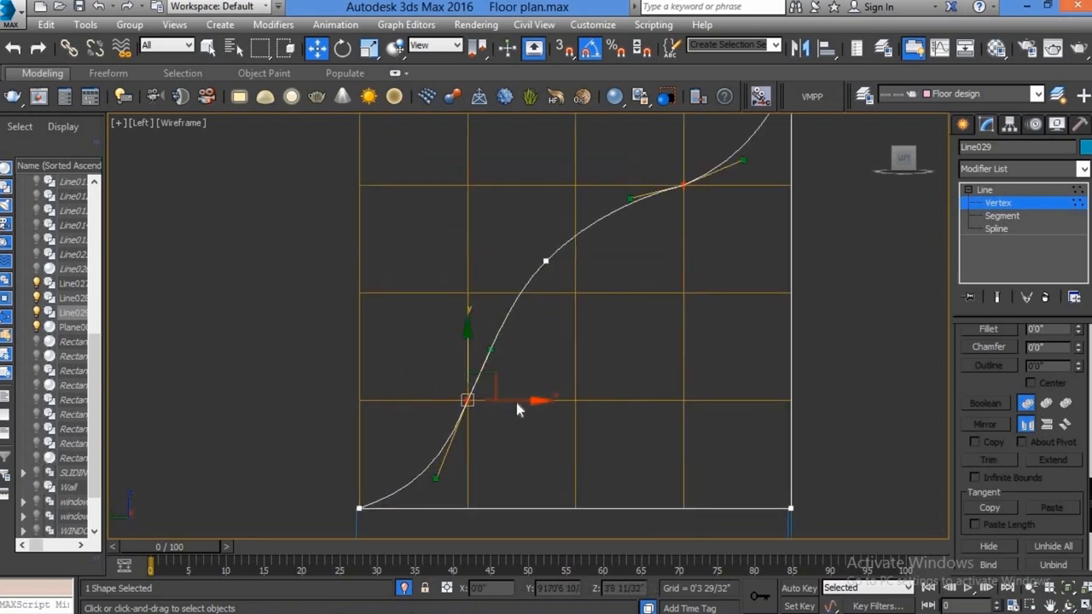
middle_click_drag(516, 408, 512, 389)
left_click_drag(500, 369, 508, 369)
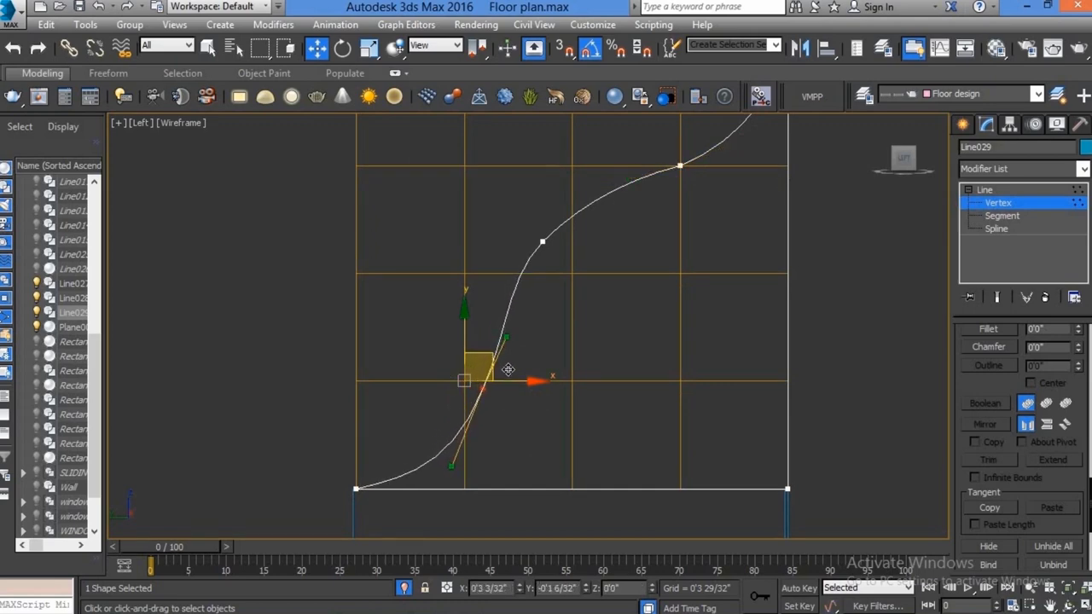
left_click_drag(507, 368, 540, 391)
middle_click_drag(611, 355, 562, 428)
- Try moving the upper vertex, undo it, and exit Vertex editing of the line
left_click(511, 309)
left_click_drag(538, 294, 619, 369)
key("ctrl+z")
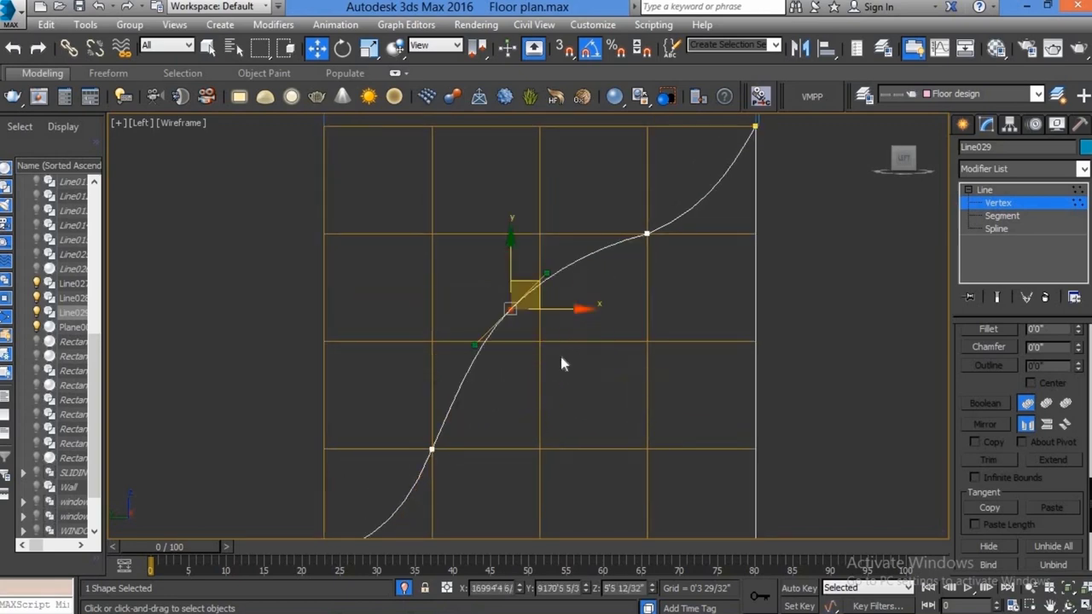
middle_click_drag(560, 360, 515, 369)
scroll(574, 264, "down", 3)
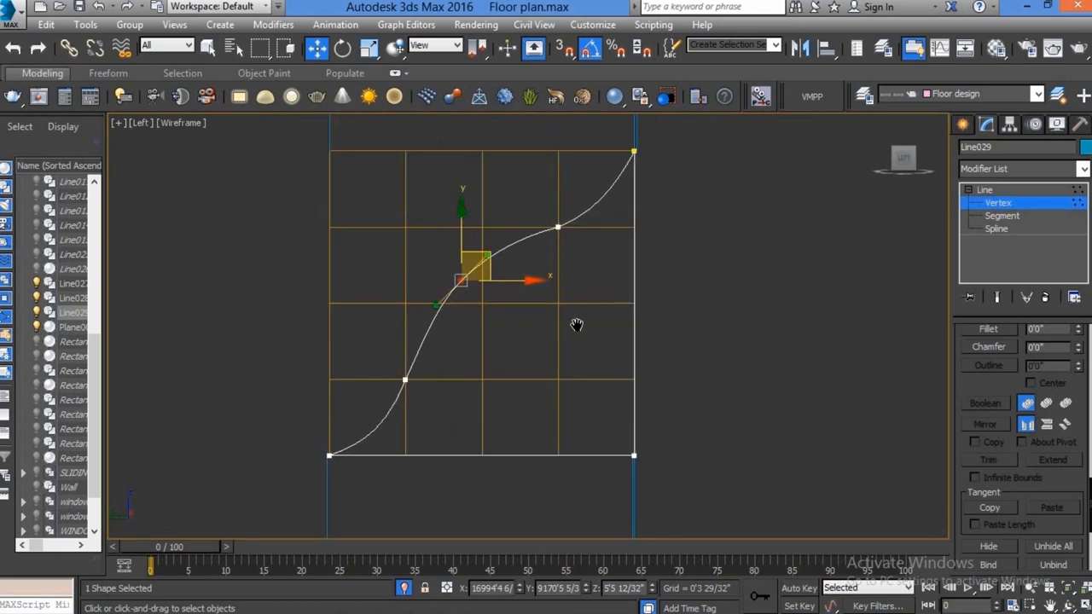
right_click(638, 259)
left_click(610, 256)
mouse_move(590, 232)
middle_mouse_down()
mouse_move(624, 293)
mouse_move(585, 273)
middle_mouse_up()
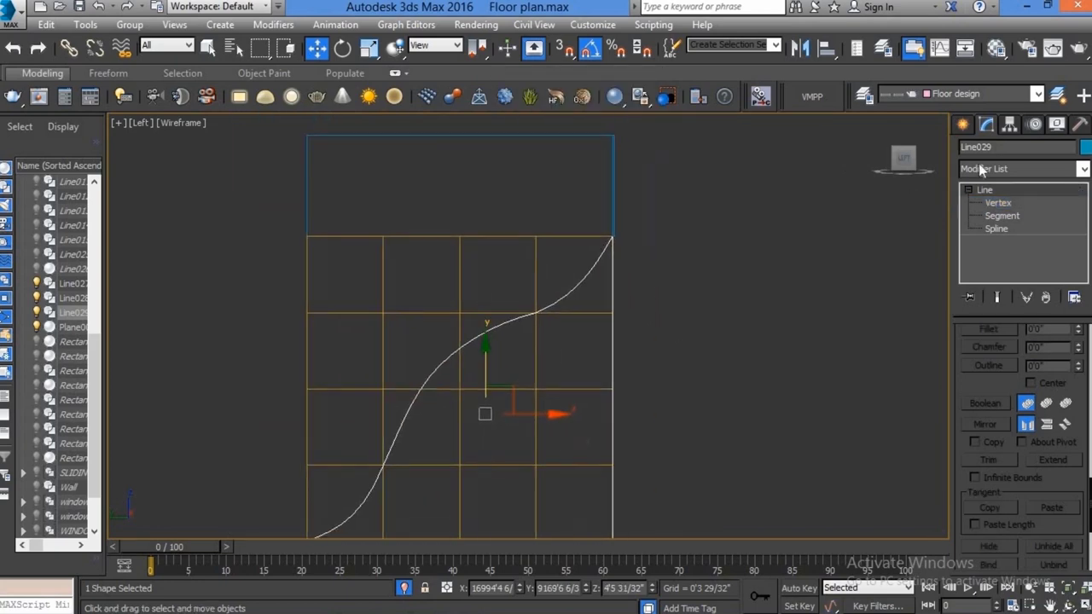
- Apply an Extrude modifier to the S-curve line
left_click(979, 171)
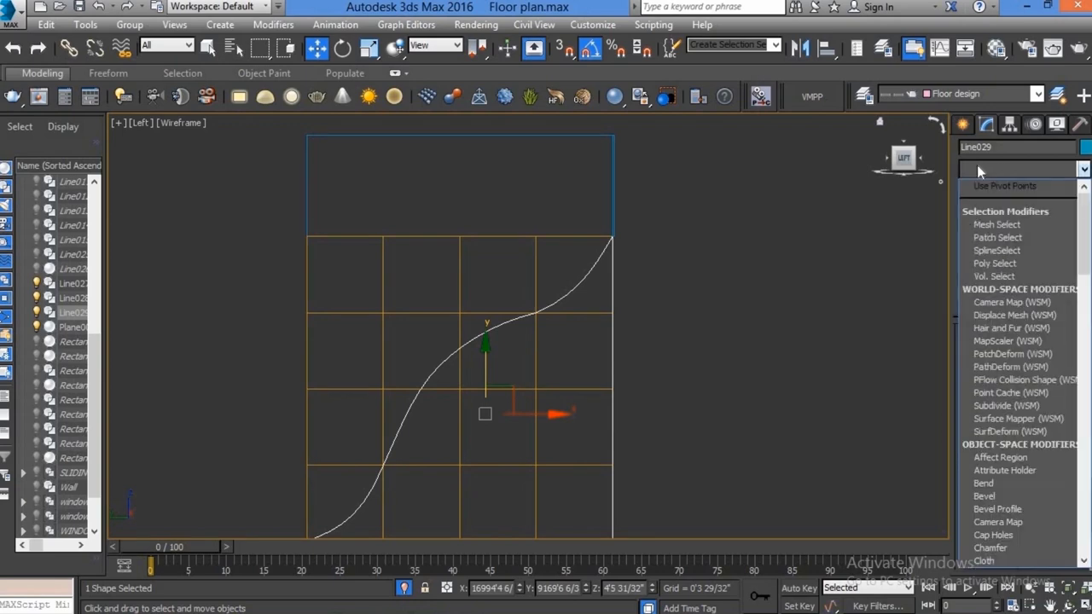
type("ex")
key("Return")
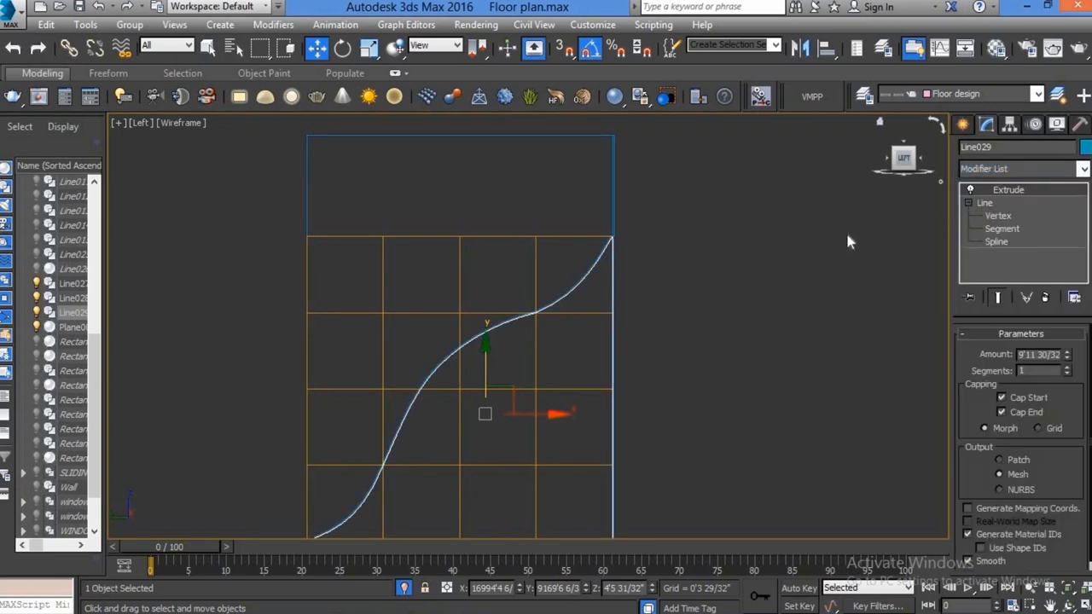
- Check the extrusion in shaded Perspective and set its Amount to 0'0 31/32"
middle_click_drag(735, 269, 708, 267)
key("F3")
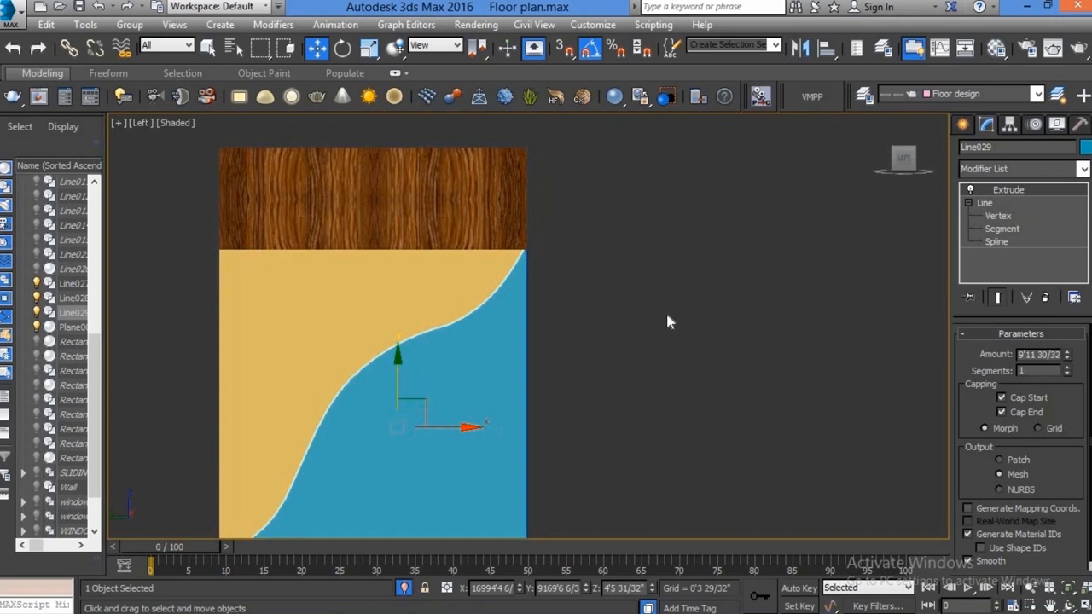
key("p")
mouse_move(651, 367)
middle_mouse_down("alt")
mouse_move(731, 378)
mouse_move(654, 383)
mouse_move(556, 331)
middle_mouse_up("alt")
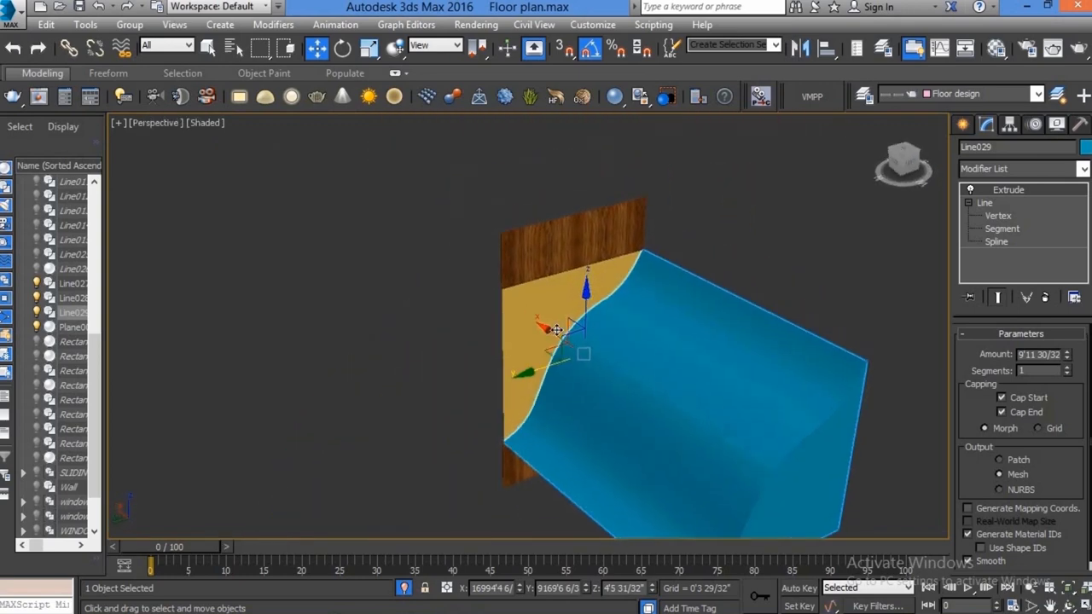
left_click(542, 318)
left_click(637, 339)
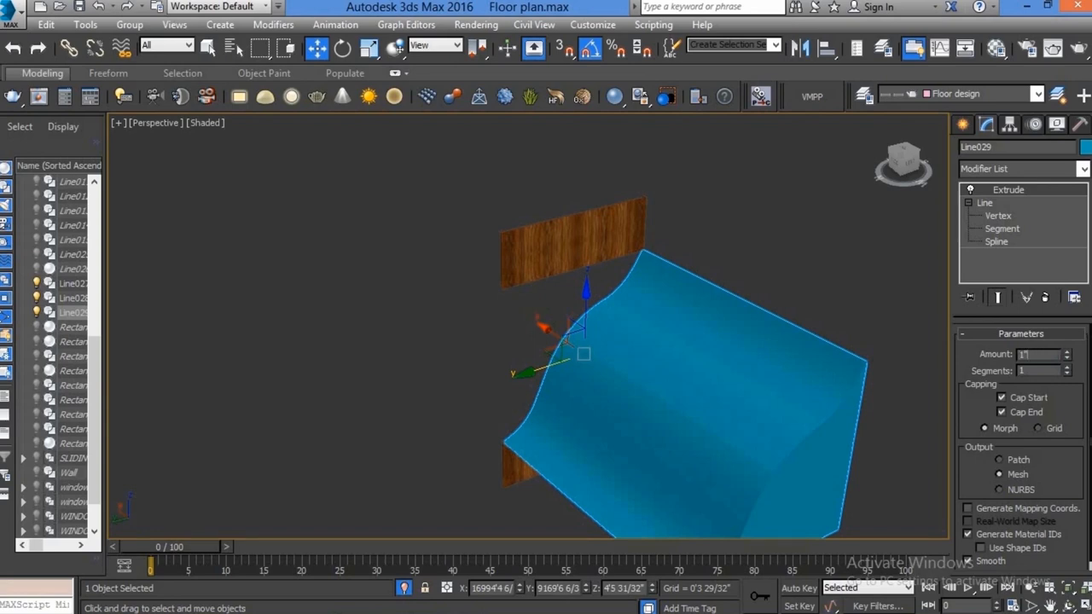
key("Return")
- Frame the extruded panel in the Front view and turn on vertex snapping
key("f")
key("z")
scroll(538, 268, "up", 2)
scroll(545, 276, "up", 2)
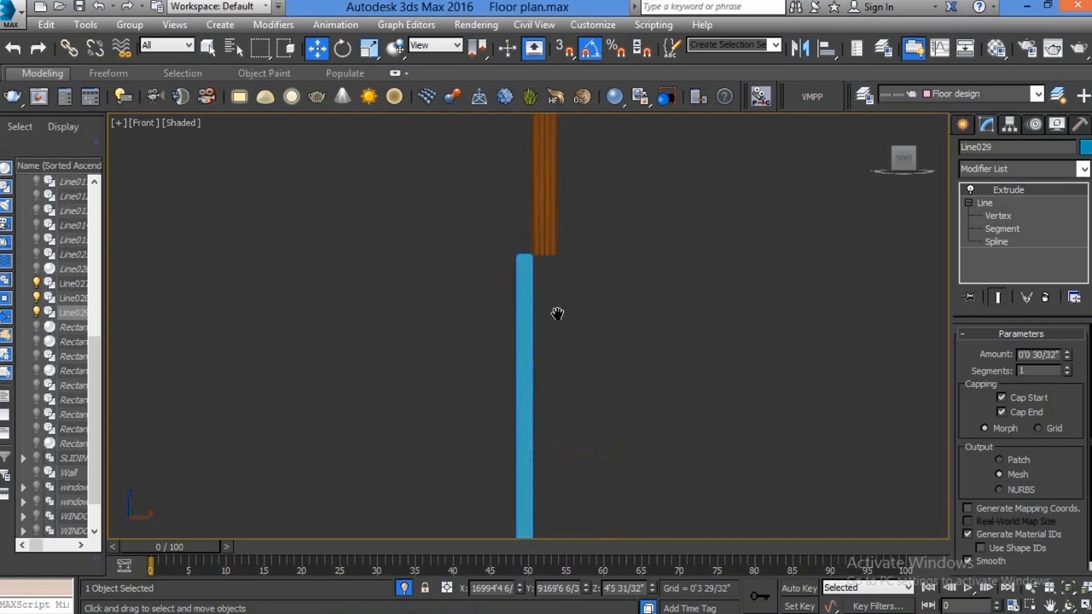
scroll(554, 295, "up", 2)
scroll(565, 316, "up", 2)
key("s")
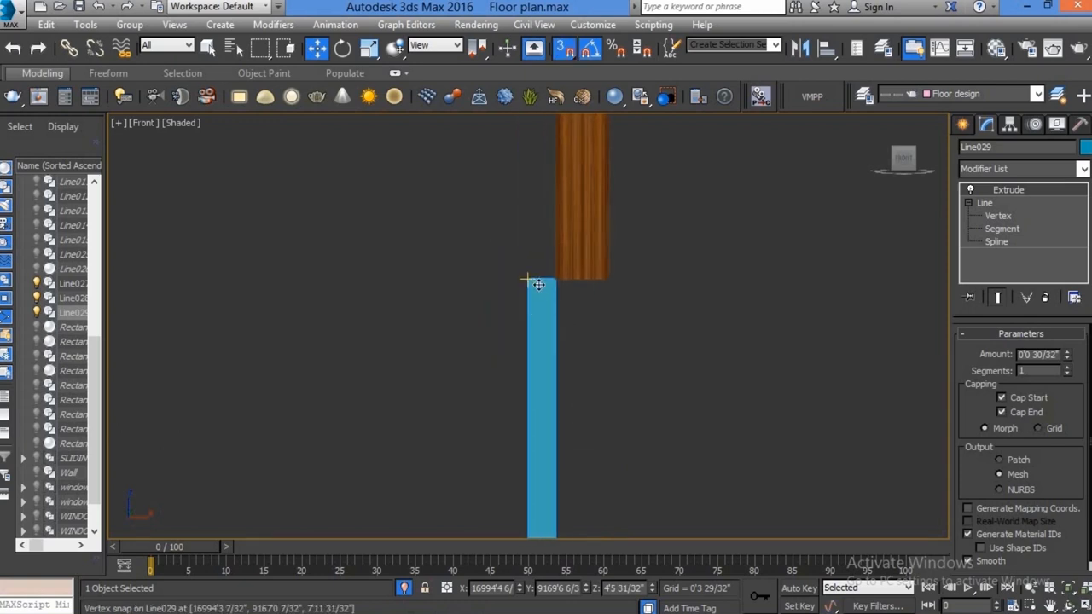
scroll(588, 324, "down", 2)
scroll(614, 305, "down", 2)
key("z")
scroll(593, 324, "up", 4)
- Move the panel so its bottom corner snaps onto the wood panel's top corner
left_click_drag(594, 248, 600, 445)
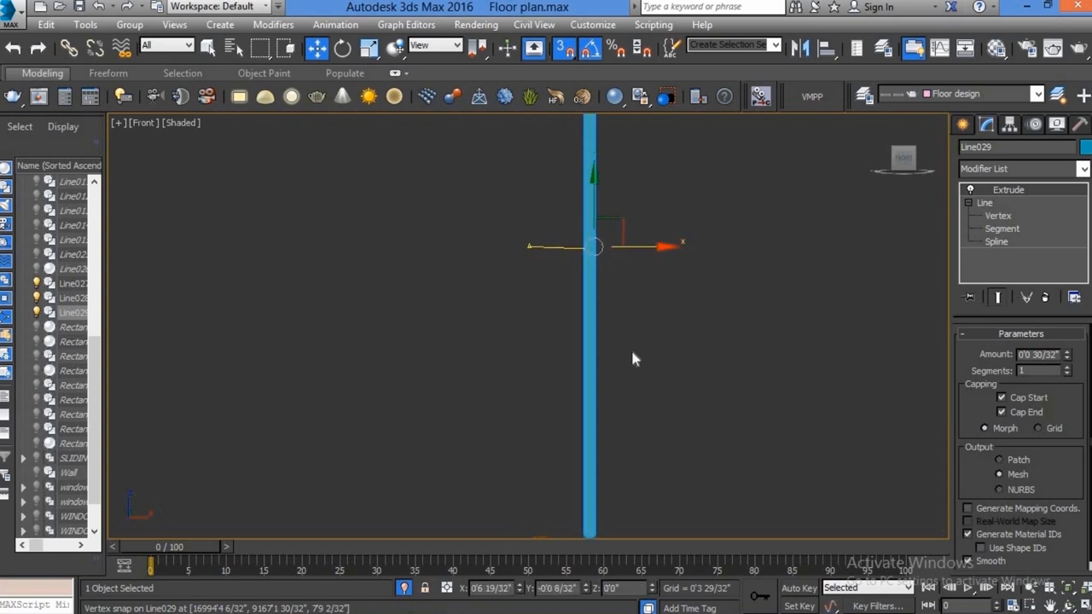
middle_click_drag(600, 445, 598, 448)
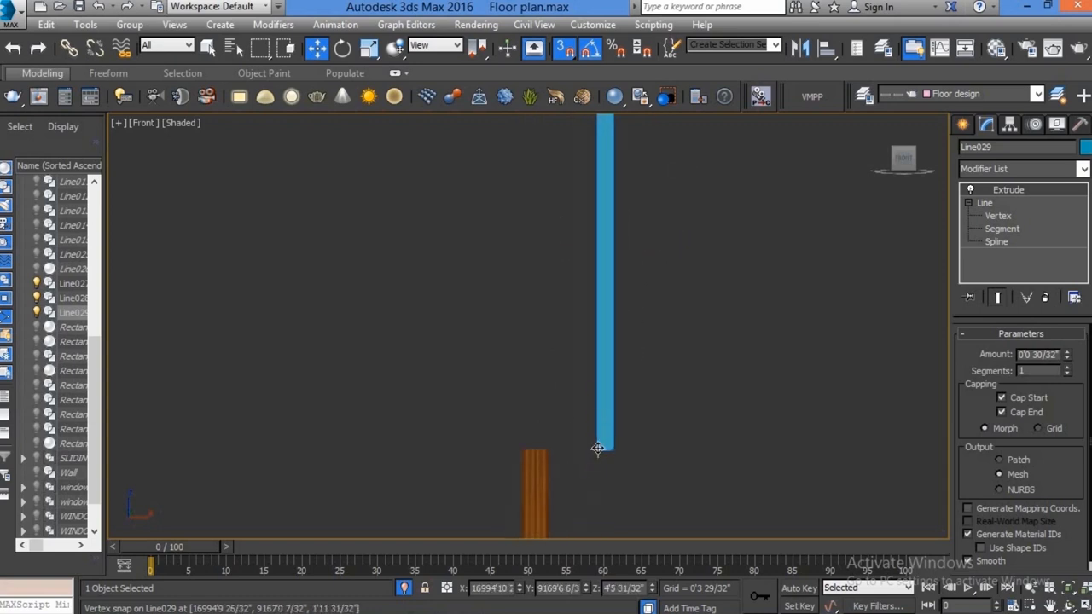
left_click_drag(567, 443, 529, 442)
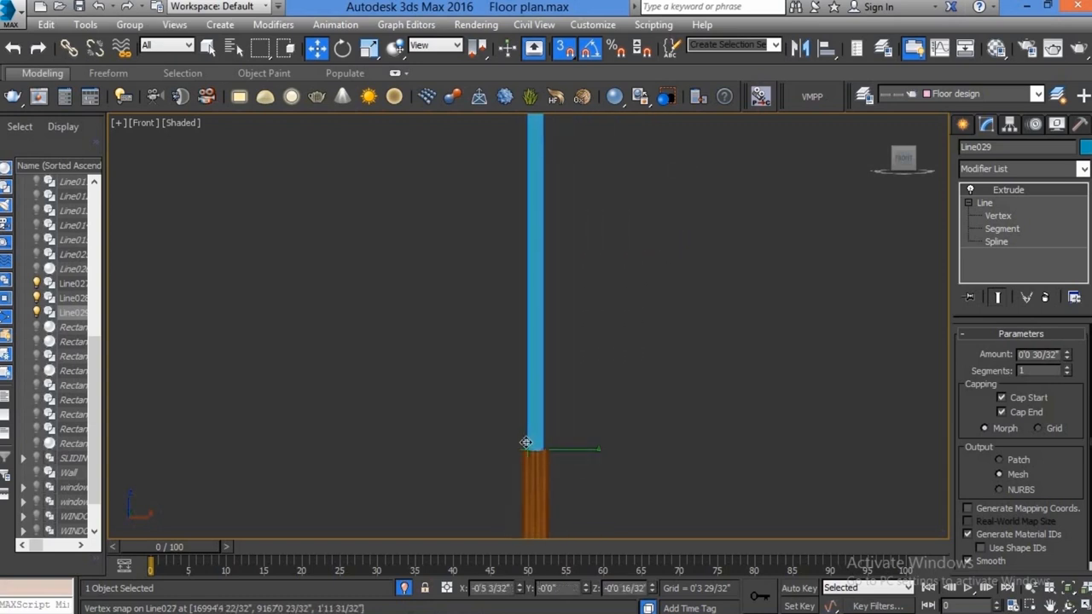
key("ctrl+z")
right_click(658, 372)
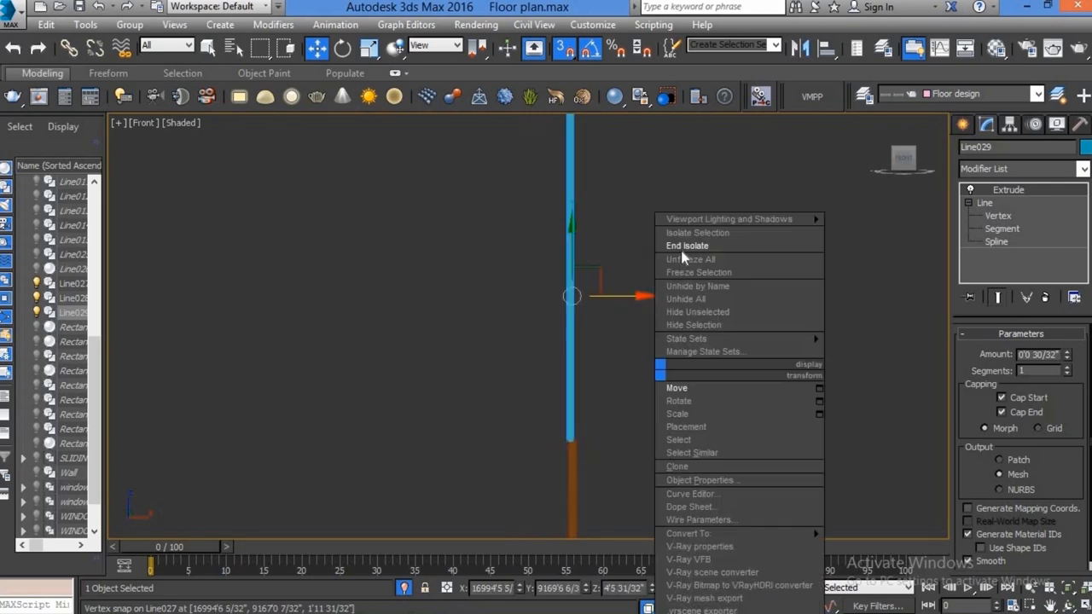
- End isolation and view the wall and curved panel in shaded Perspective
left_click(682, 247)
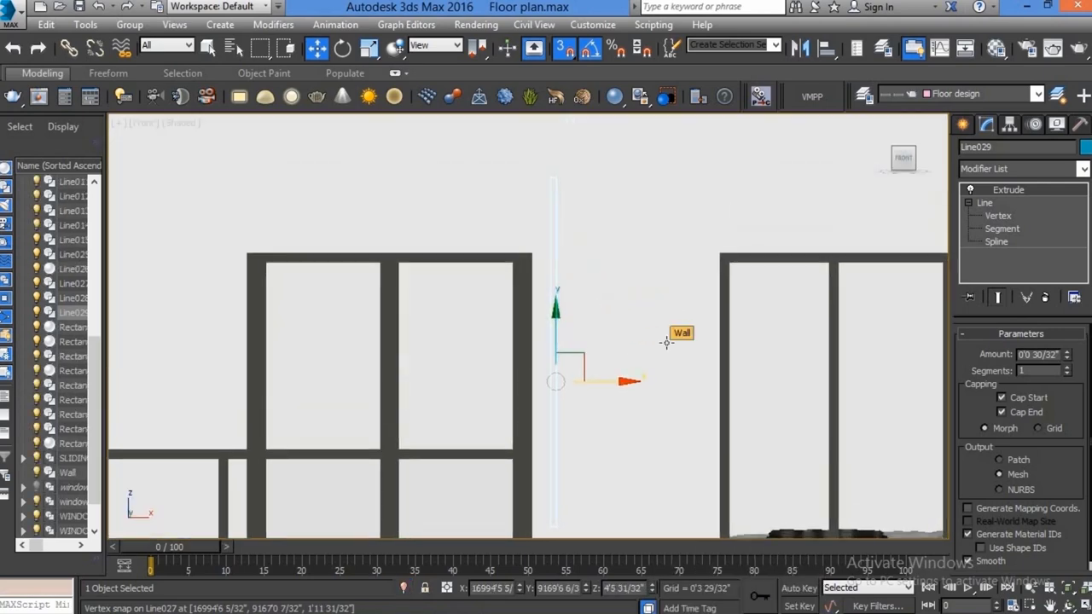
key("F3")
key("p")
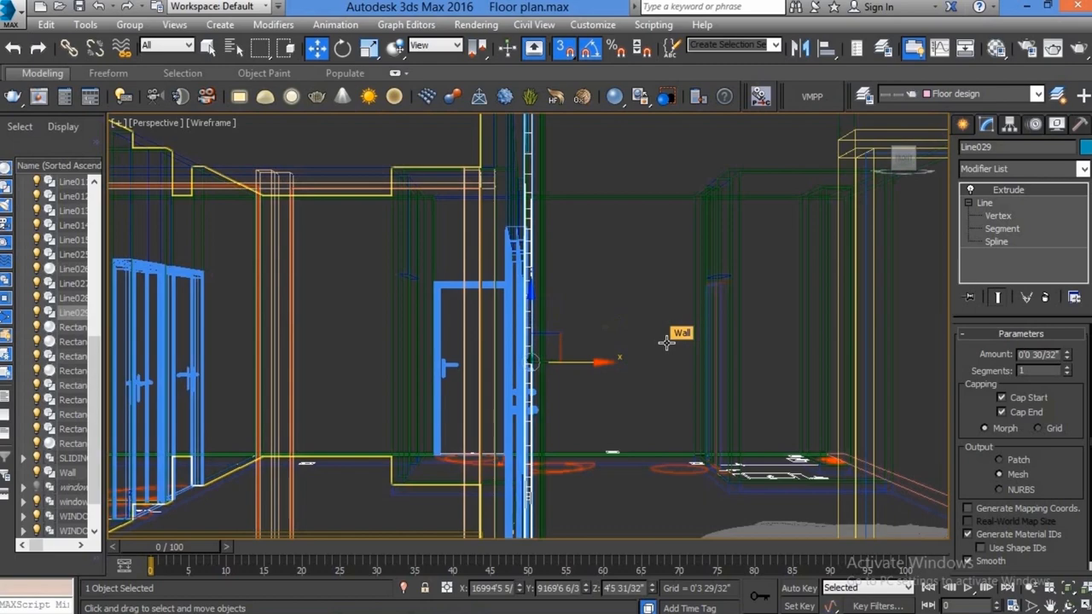
key("F3")
mouse_move(607, 419)
middle_mouse_down("alt")
mouse_move(524, 444)
mouse_move(639, 344)
mouse_move(671, 369)
mouse_move(589, 373)
middle_mouse_up("alt")
scroll(672, 369, "down", 5)
scroll(610, 367, "up", 4)
scroll(600, 373, "down", 2)
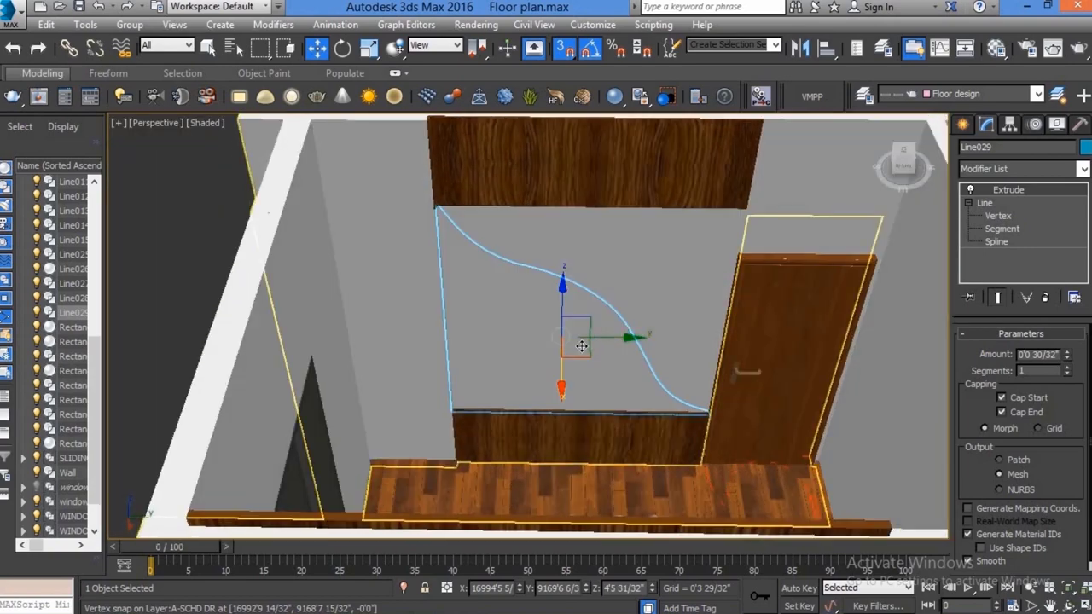
scroll(581, 373, "up", 3)
scroll(580, 373, "down", 3)
scroll(588, 387, "up", 3)
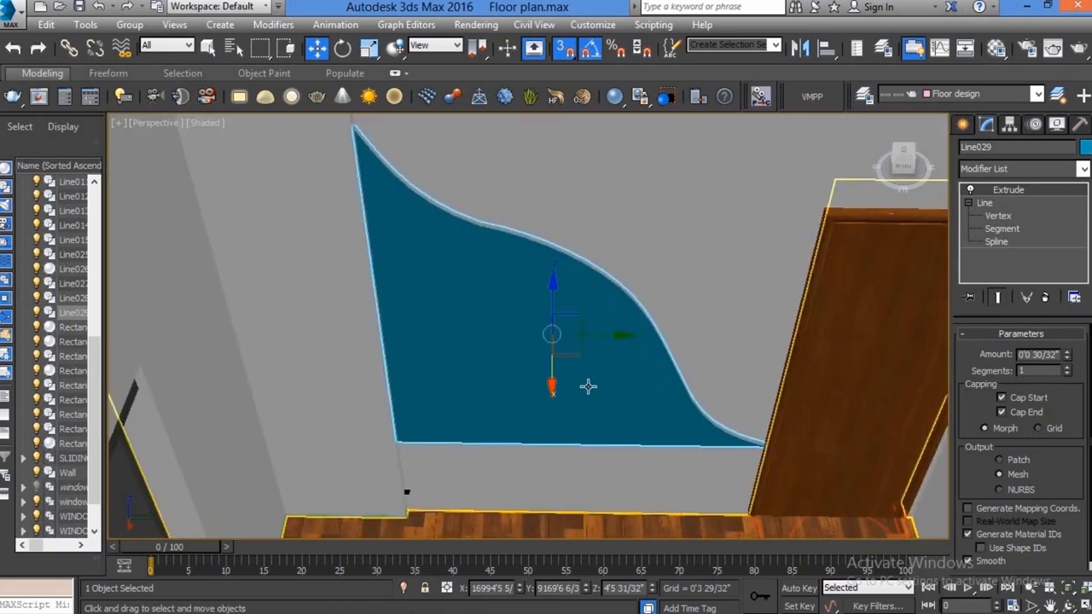
middle_click_drag(556, 391, 576, 388, "alt")
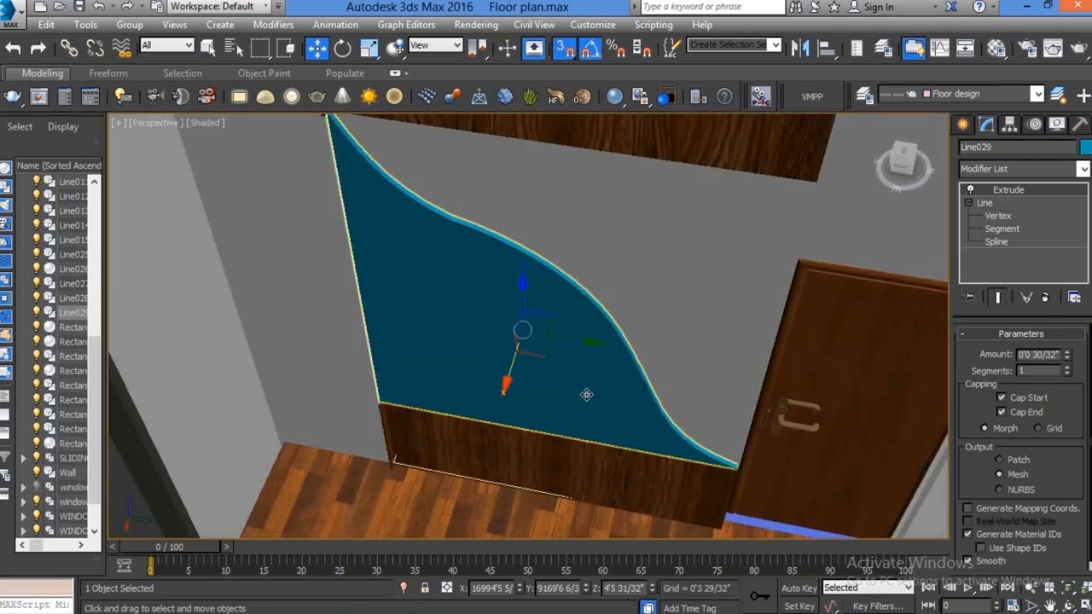
- Assign Material #1 from the Material Editor to the curved panel
key("m")
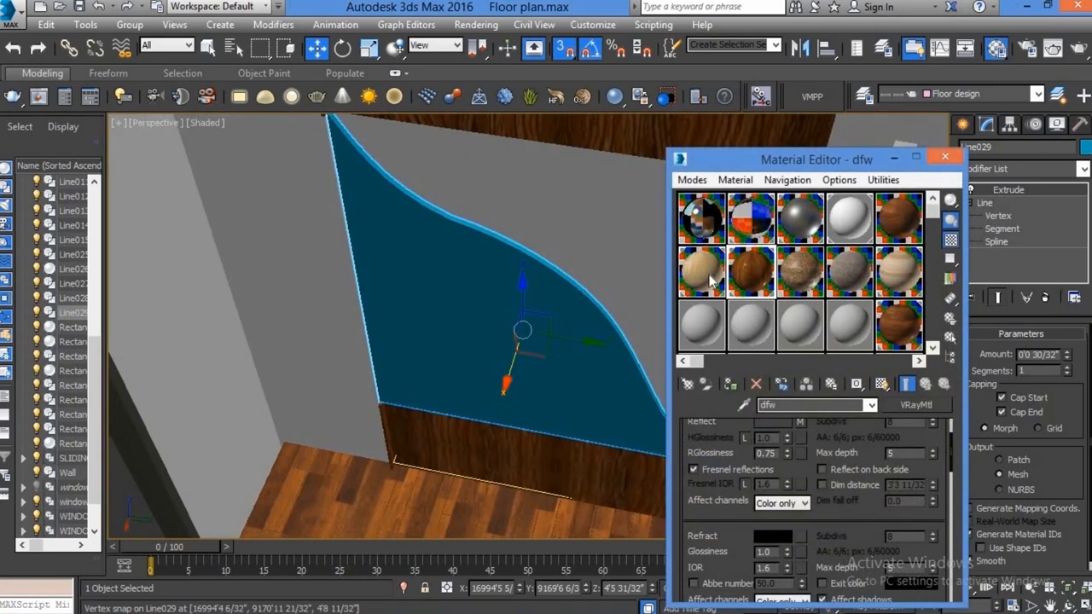
left_click(710, 274)
left_click(732, 384)
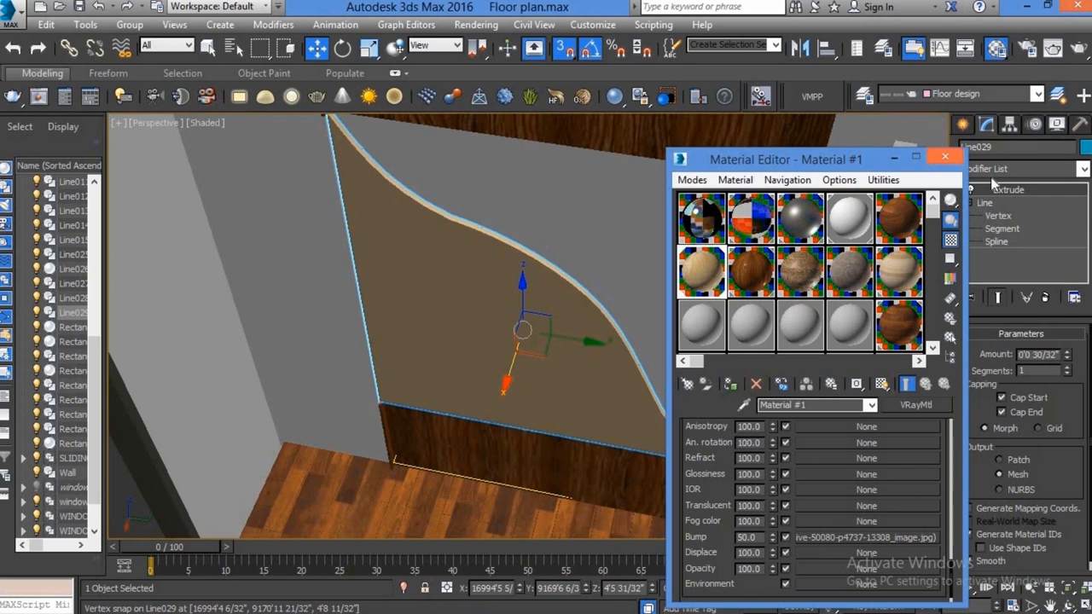
left_click(991, 174)
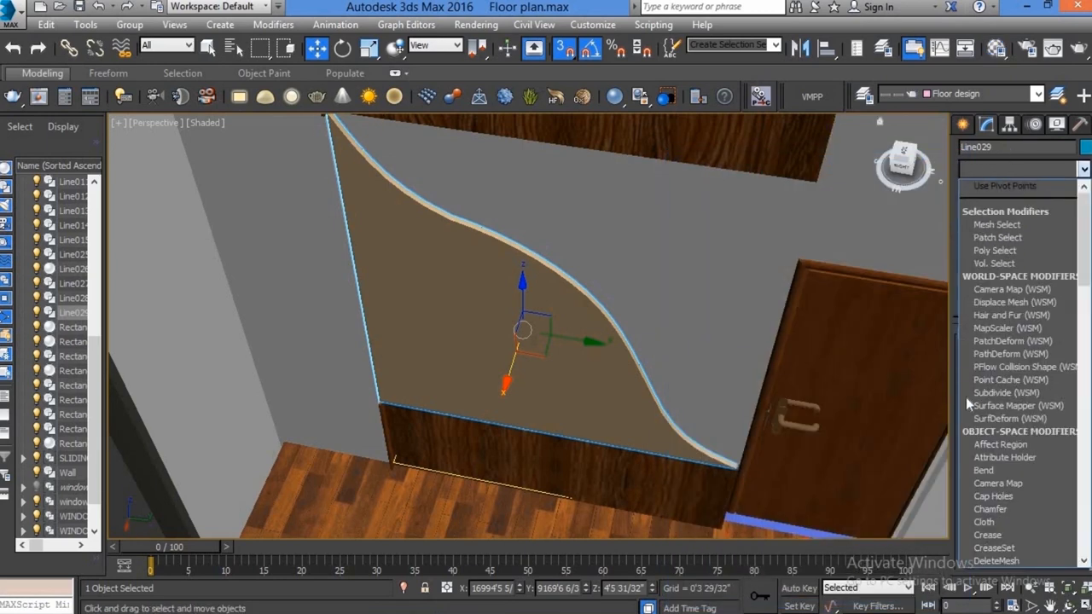
- Add a UVW Map modifier to the curved panel
left_click(991, 170)
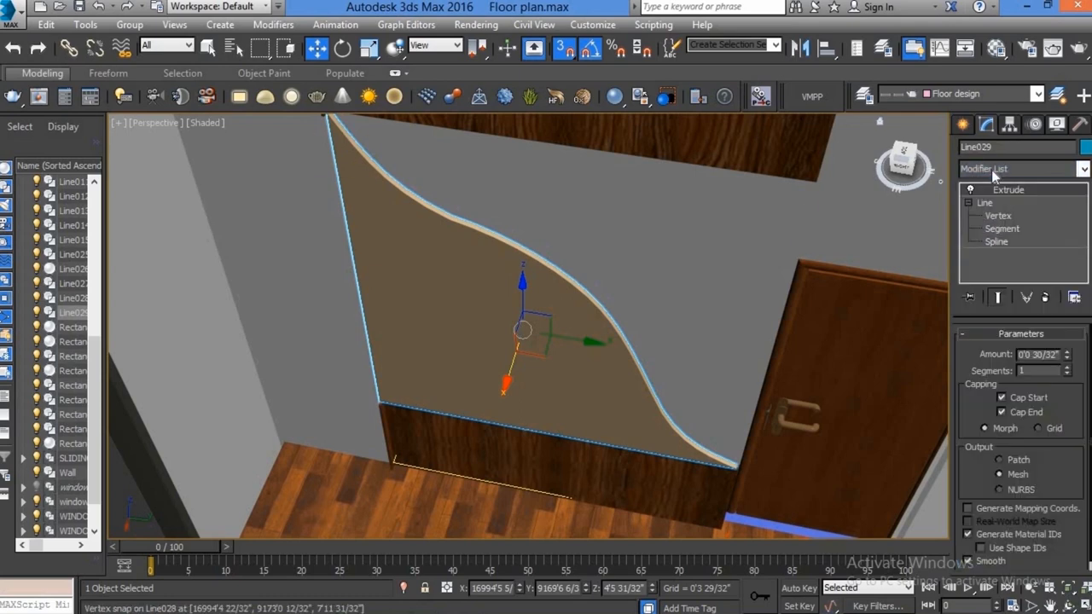
left_click(991, 169)
key("u")
key("Down")
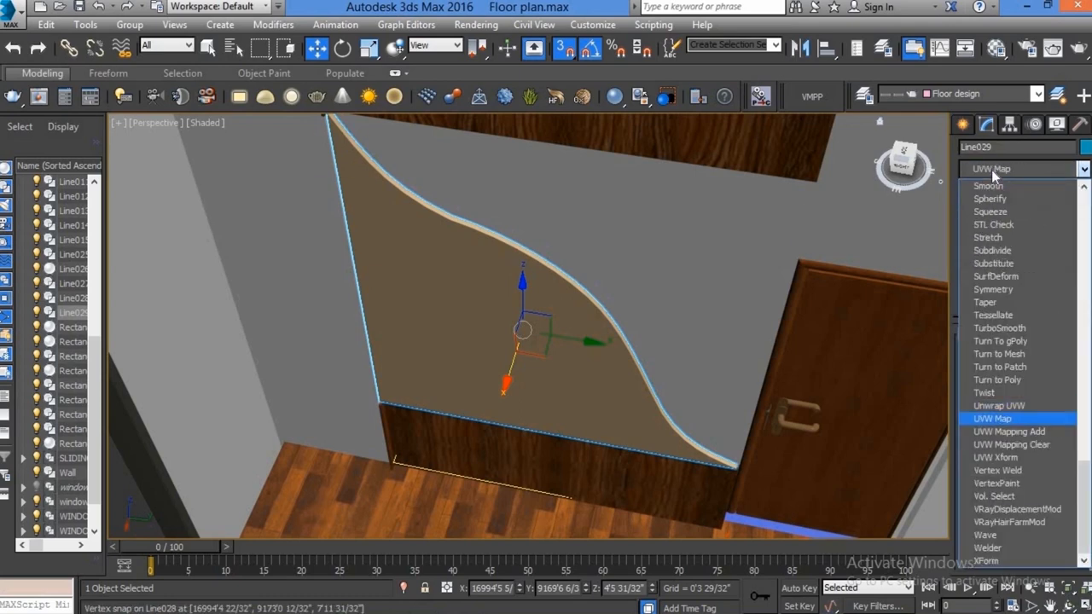
key("Return")
- Select Line027, Line028 and Line029 together
key("ctrl+z")
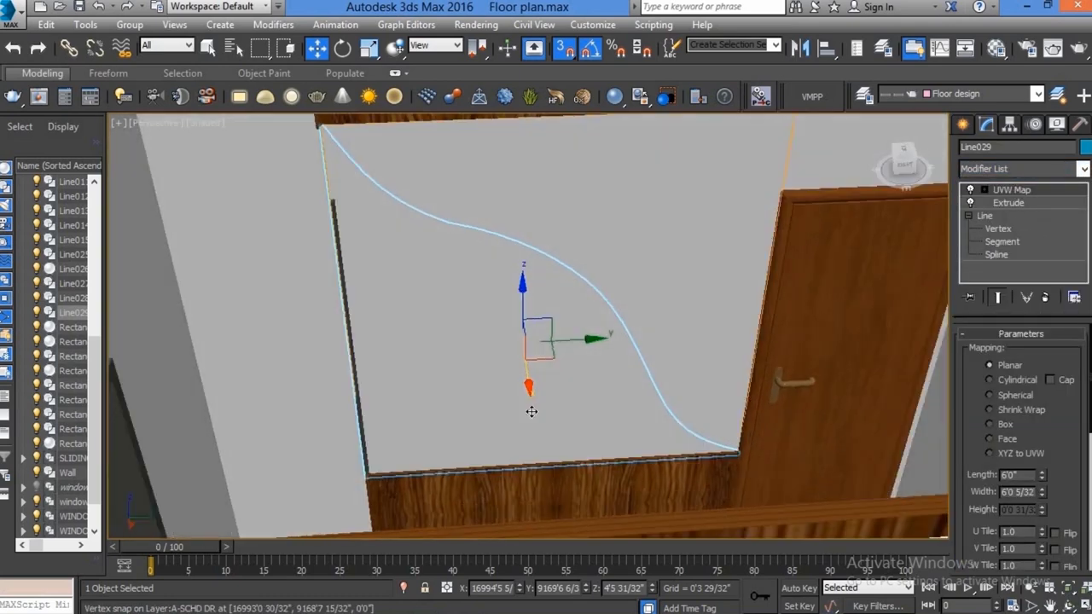
key("ctrl+z")
scroll(600, 327, "down", 5)
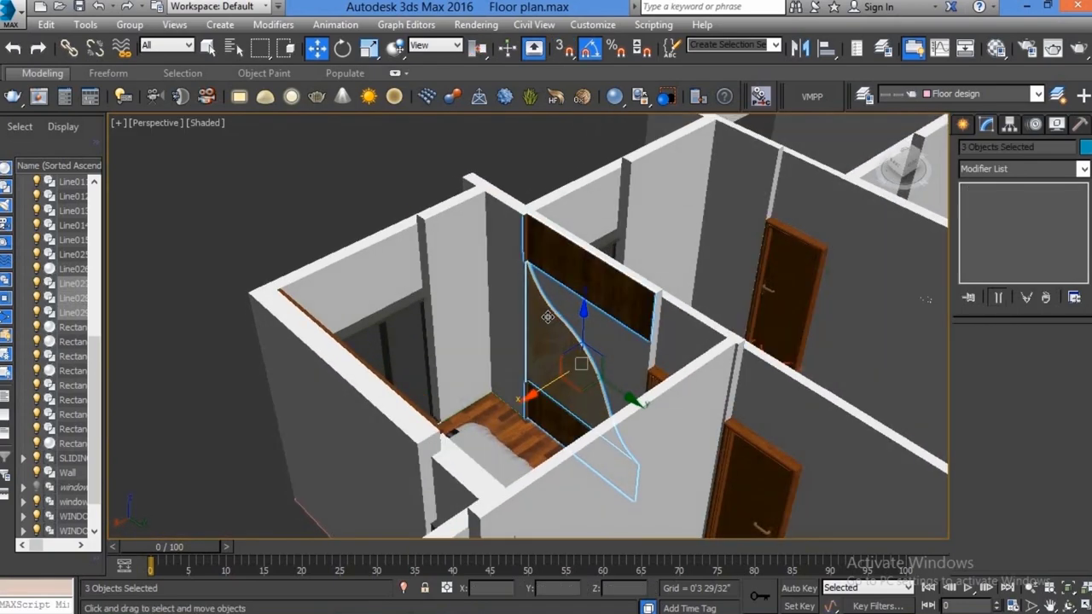
- Isolate the three selected panels and inspect them in Top and Perspective views
scroll(537, 325, "up", 4)
mouse_move(554, 313)
middle_mouse_down("alt")
mouse_move(505, 223)
mouse_move(504, 171)
middle_mouse_up("alt")
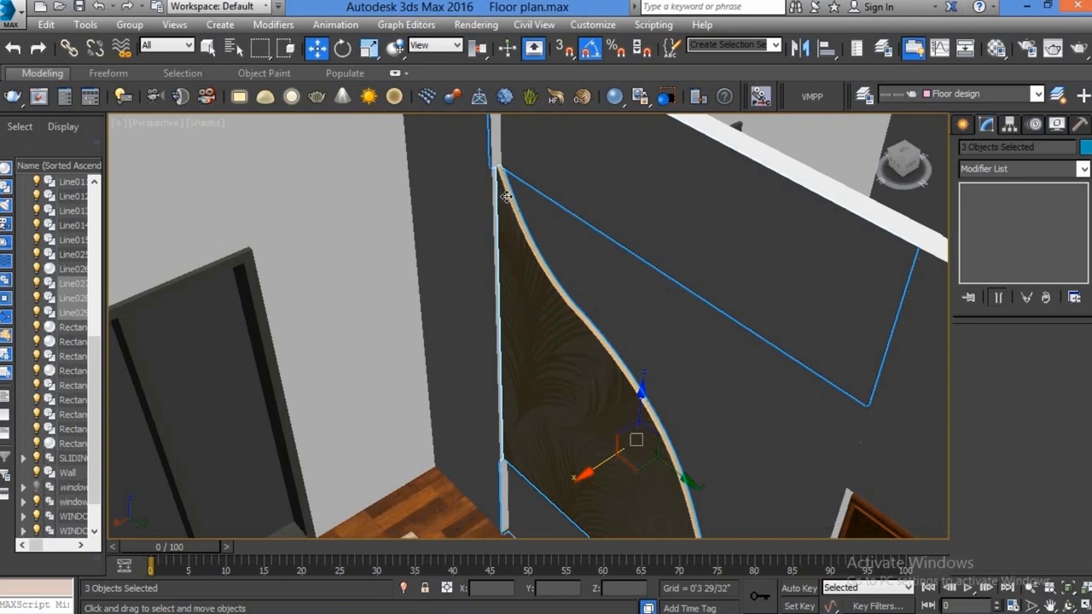
key("alt+q")
key("t")
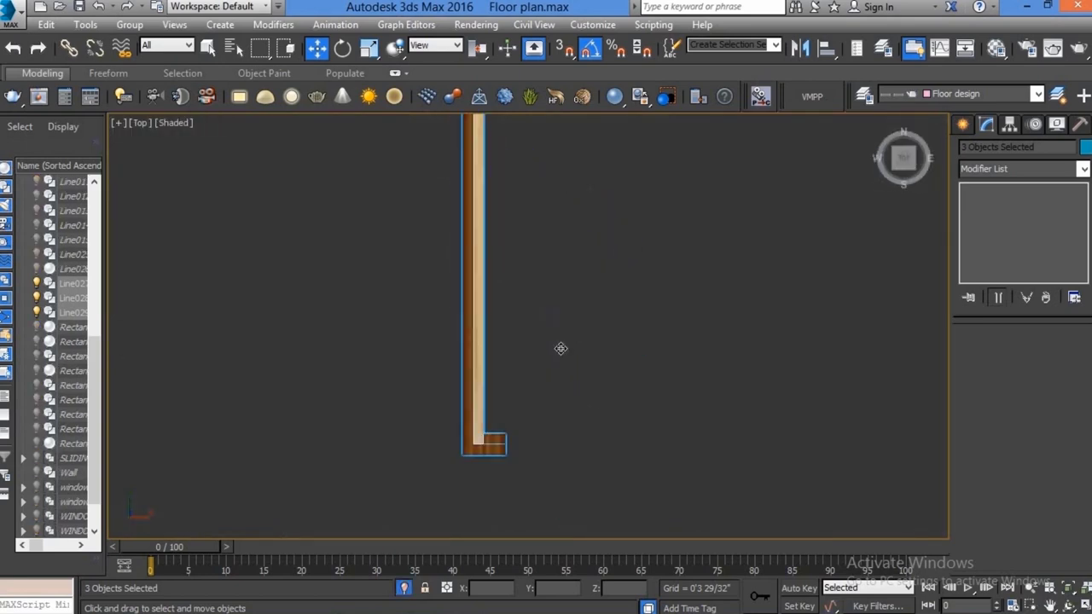
scroll(573, 297, "up", 2)
key("p")
middle_click_drag(560, 304, 410, 201, "alt")
- Select Line029 alone, set its UVW Map to Box, and view it in Top wireframe
left_click(375, 315)
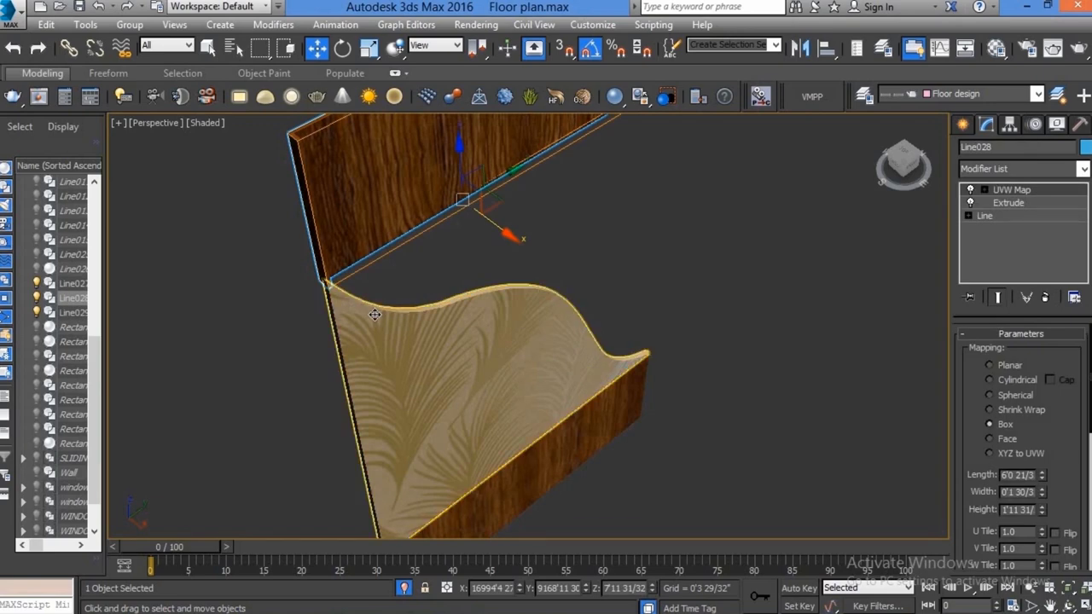
key("t")
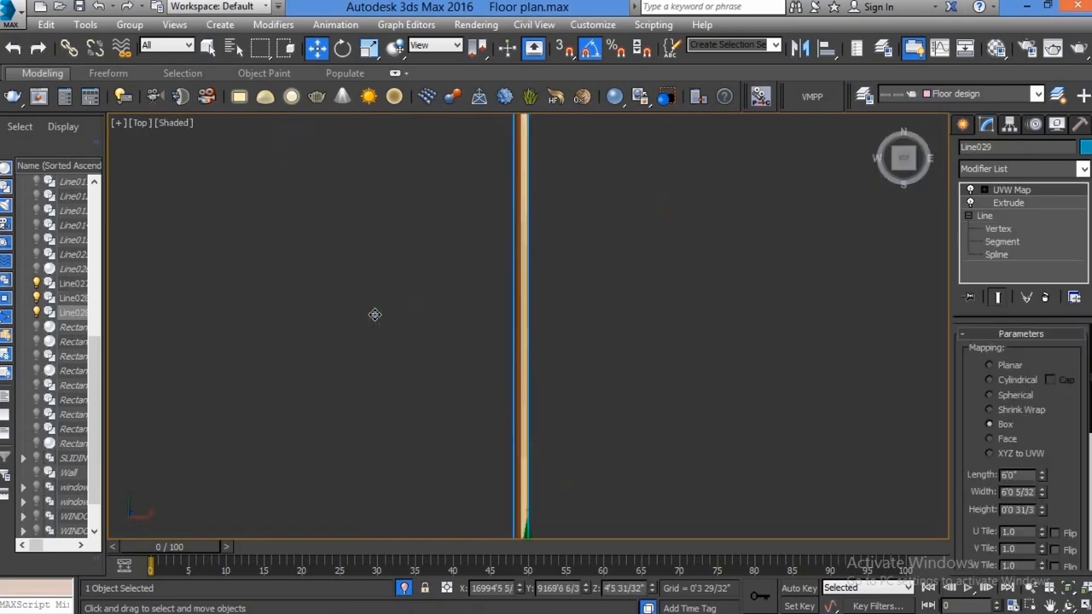
mouse_move(541, 419)
middle_mouse_down()
mouse_move(515, 370)
mouse_move(524, 400)
middle_mouse_up()
scroll(537, 367, "up", 2)
scroll(538, 371, "down", 2)
scroll(503, 376, "up", 2)
scroll(502, 368, "up", 3)
scroll(542, 375, "down", 2)
scroll(515, 400, "down", 2)
- In Top view, snap the curved panel onto the wood panel's edge with vertex snapping
left_click_drag(531, 401, 534, 436)
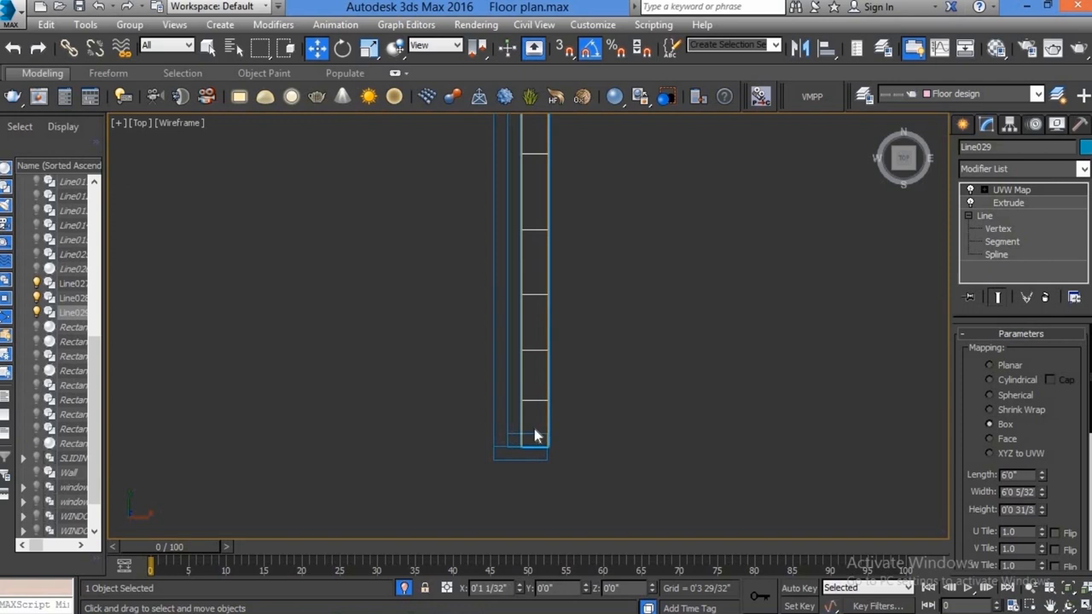
key("s")
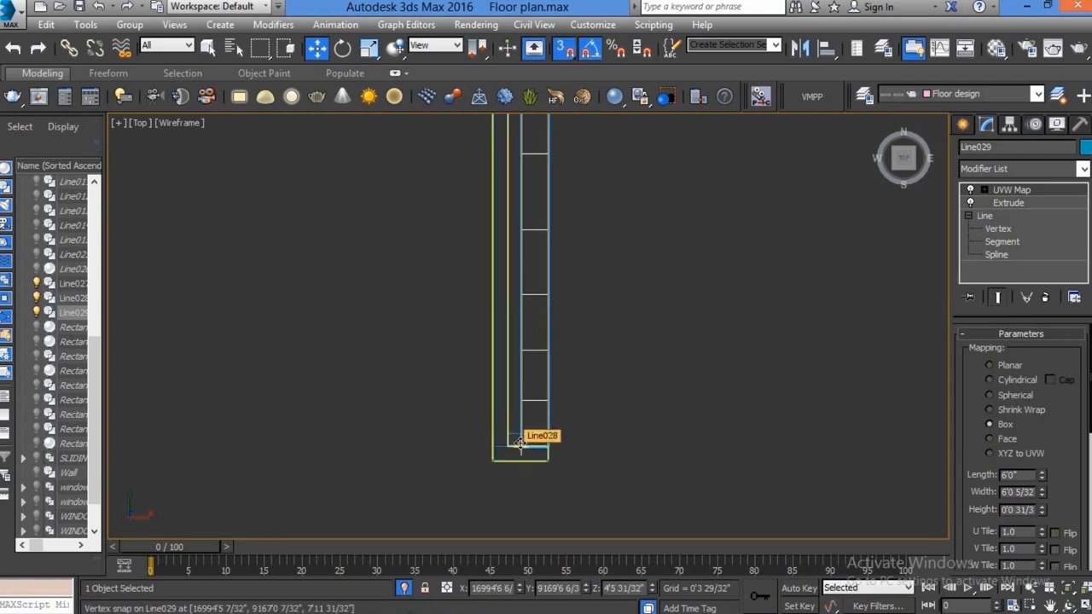
scroll(563, 376, "down", 1)
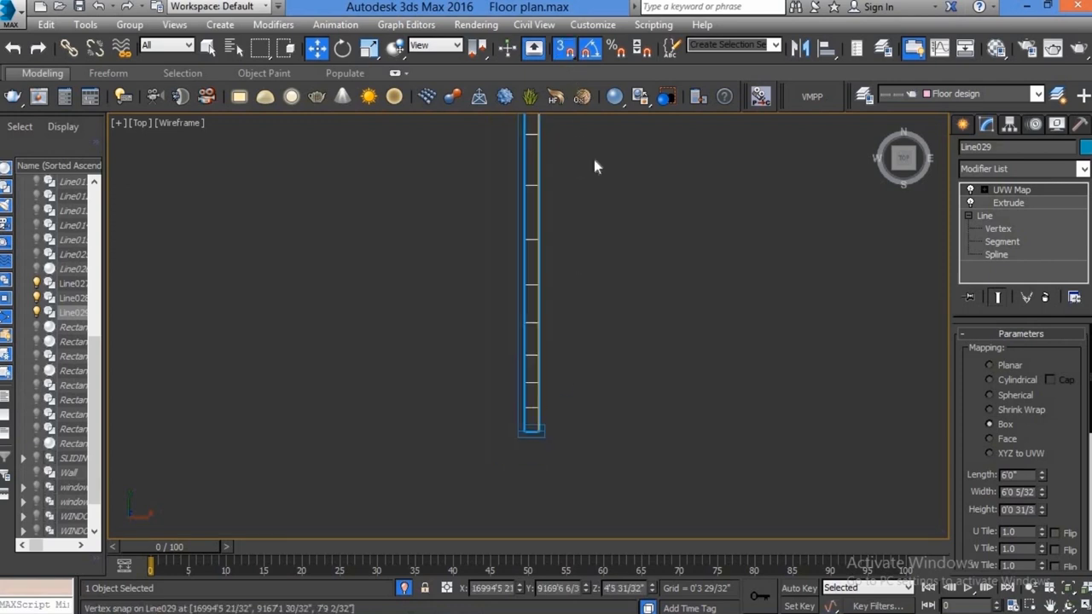
key("F3")
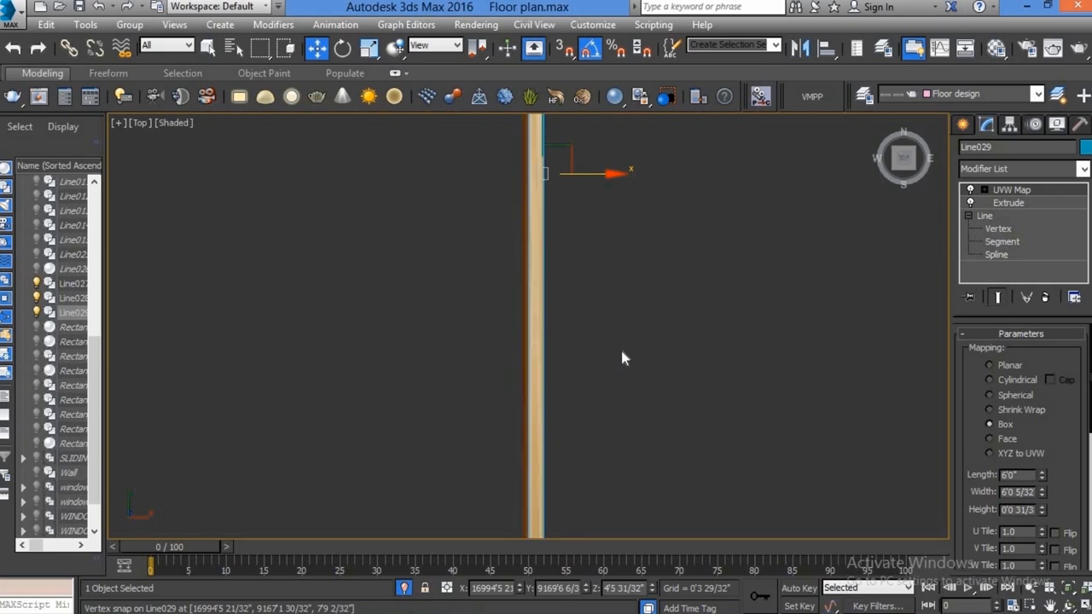
- Frame the textured panel in Perspective, end isolation, and inspect it within the whole room
key("p")
key("z")
mouse_move(541, 295)
middle_mouse_down("alt")
mouse_move(626, 315)
mouse_move(715, 217)
middle_mouse_up("alt")
right_click(639, 285)
left_click(682, 182)
middle_click_drag(639, 282, 613, 308, "alt")
scroll(613, 307, "up", 5)
scroll(646, 310, "up", 3)
scroll(663, 322, "up", 3)
scroll(649, 311, "up", 3)
mouse_move(579, 221)
middle_mouse_down("alt")
mouse_move(554, 285)
mouse_move(601, 328)
middle_mouse_up("alt")
middle_click_drag(597, 358, 605, 373, "alt")
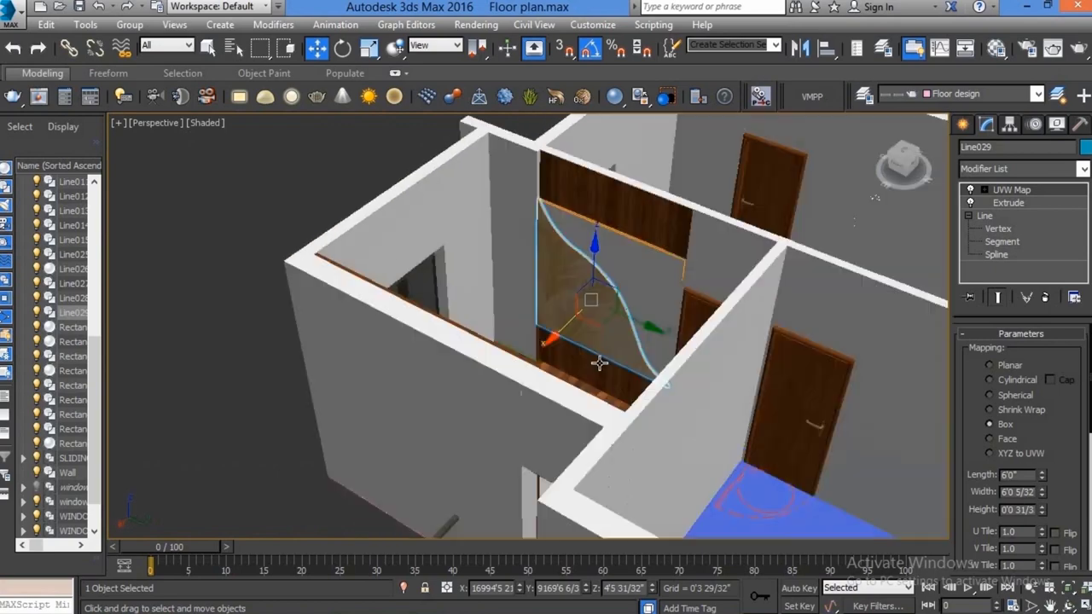